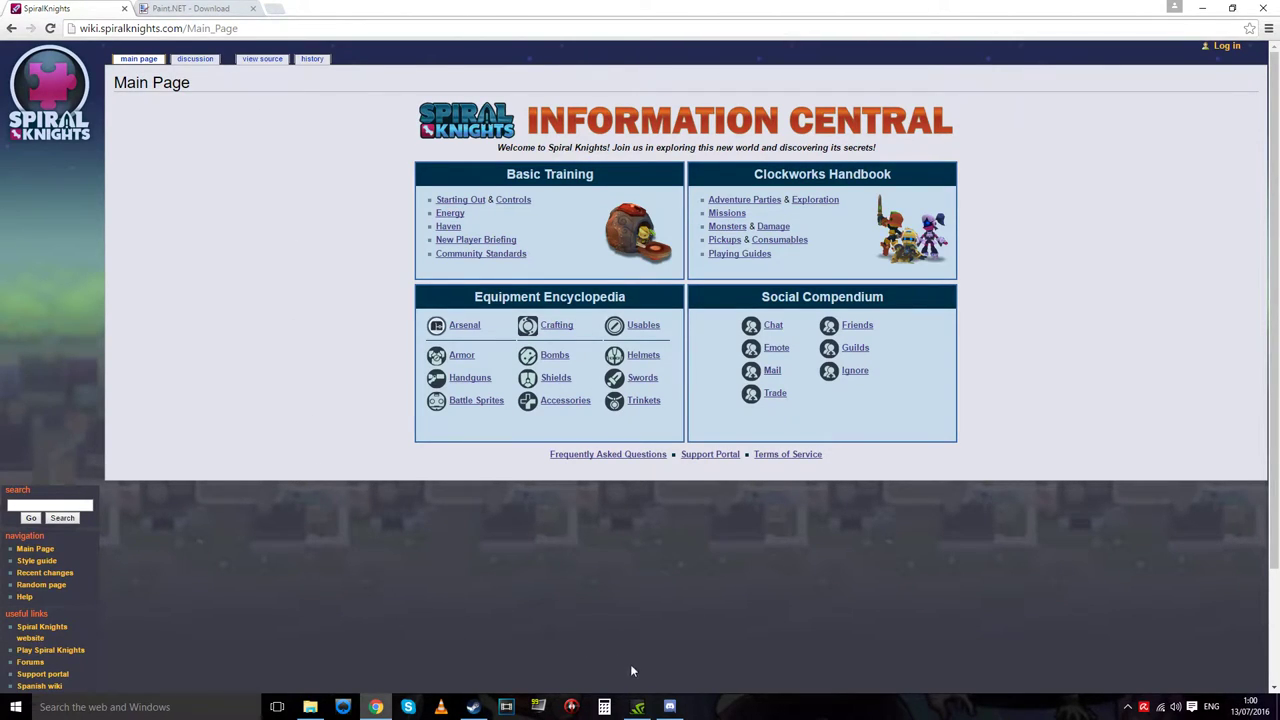
- Show the Spiral Knights rsrc\ui\cursor folder in File Explorer from the taskbar
left_click(310, 707)
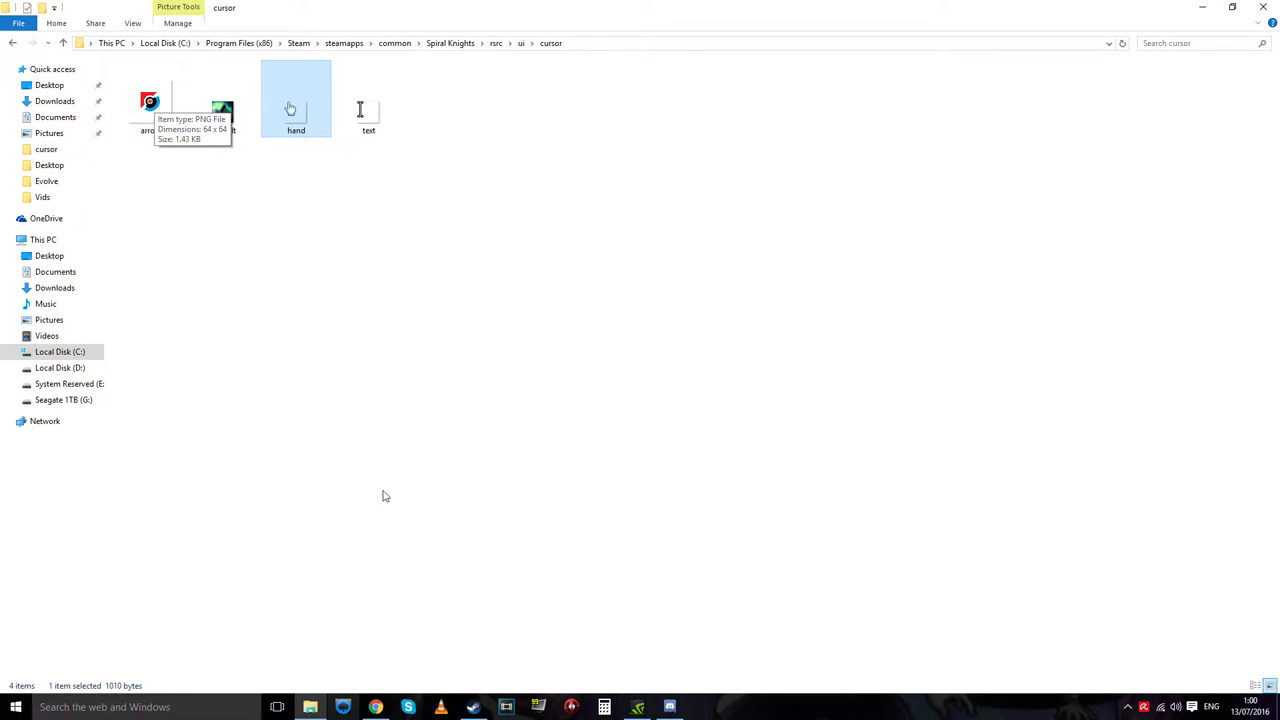
- Switch to Chrome to show the Spiral Knights wiki Main Page
left_click(378, 707)
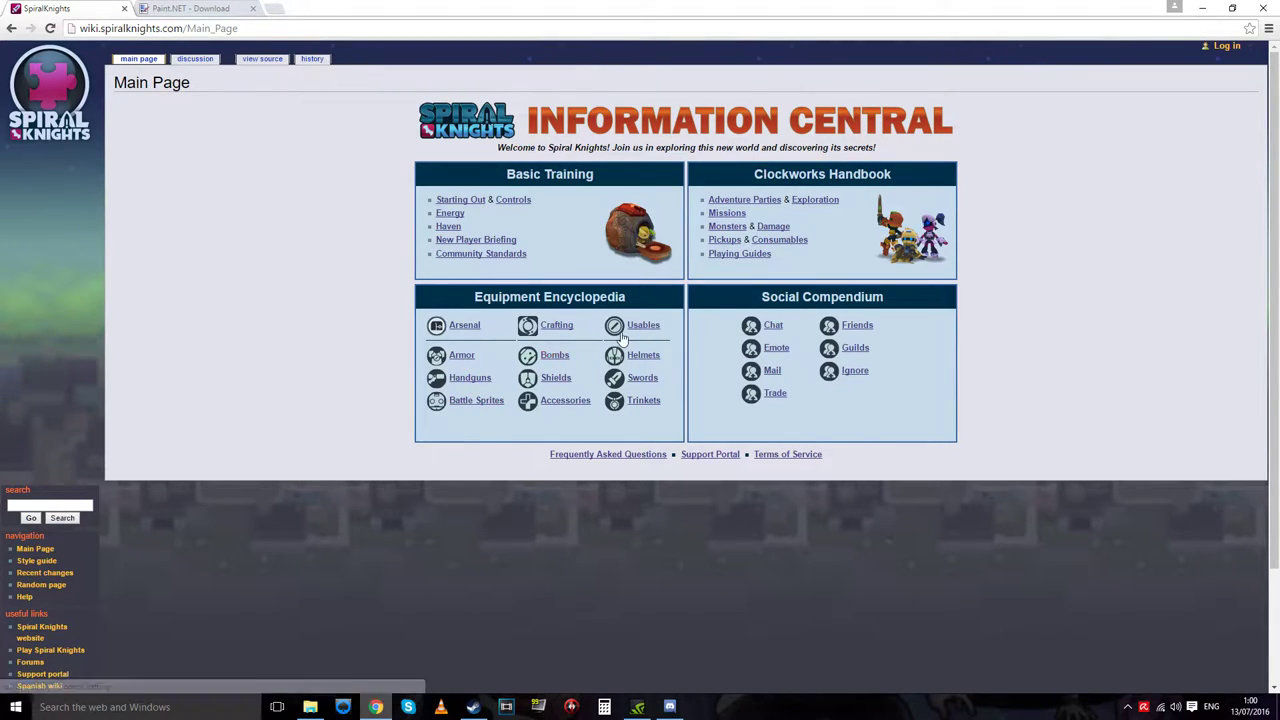
- Go from the wiki's Swords page to the Fang of Vog weapon page
left_click(640, 378)
scroll(140, 254, "down", 4)
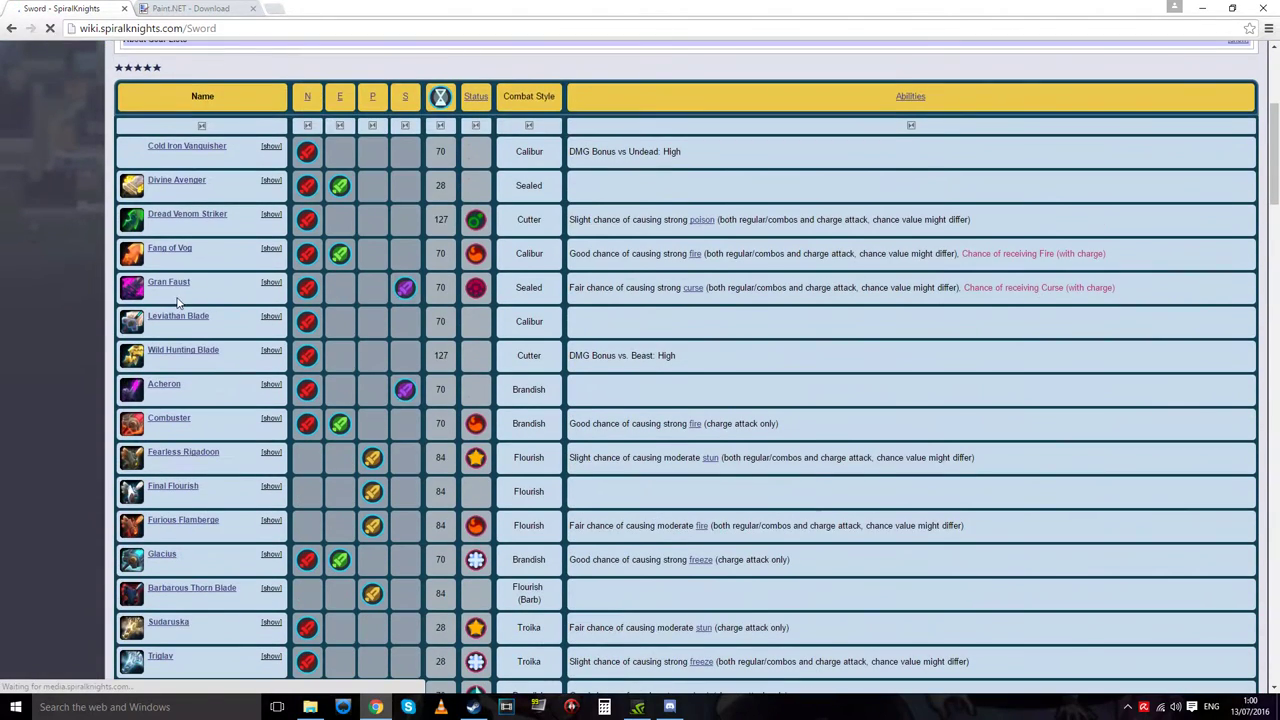
left_click(137, 254)
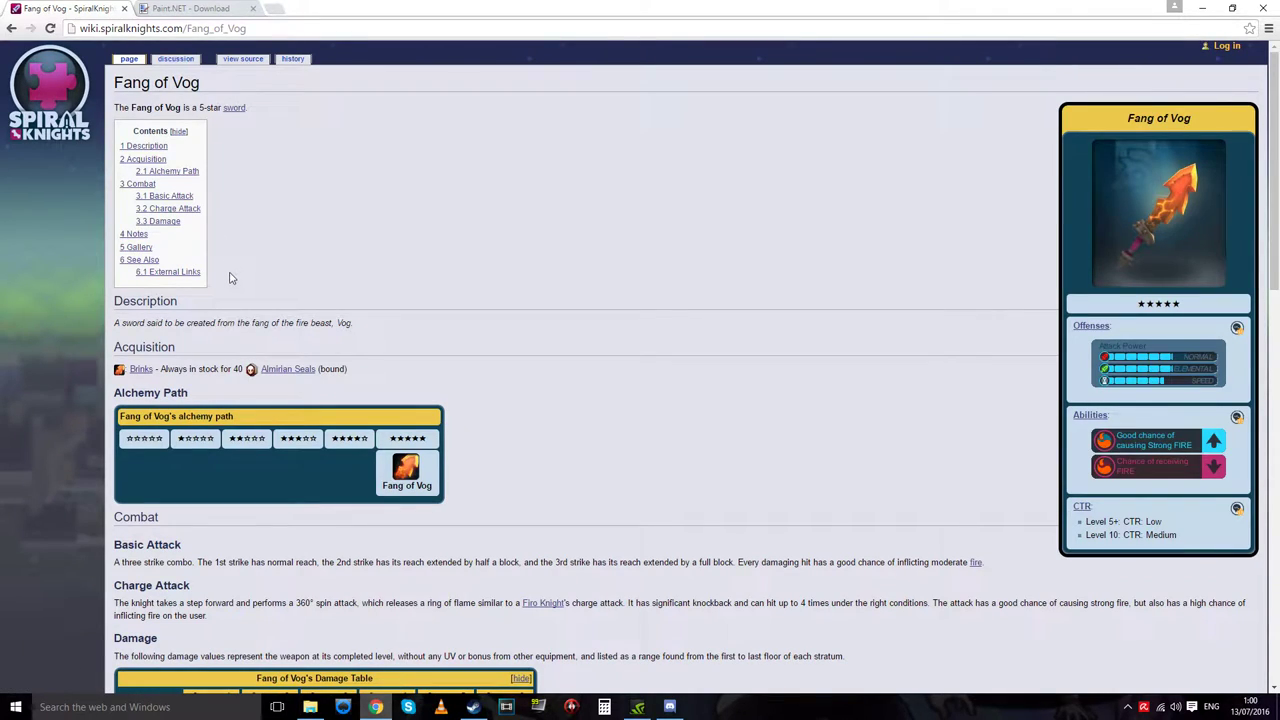
scroll(227, 285, "down", 2)
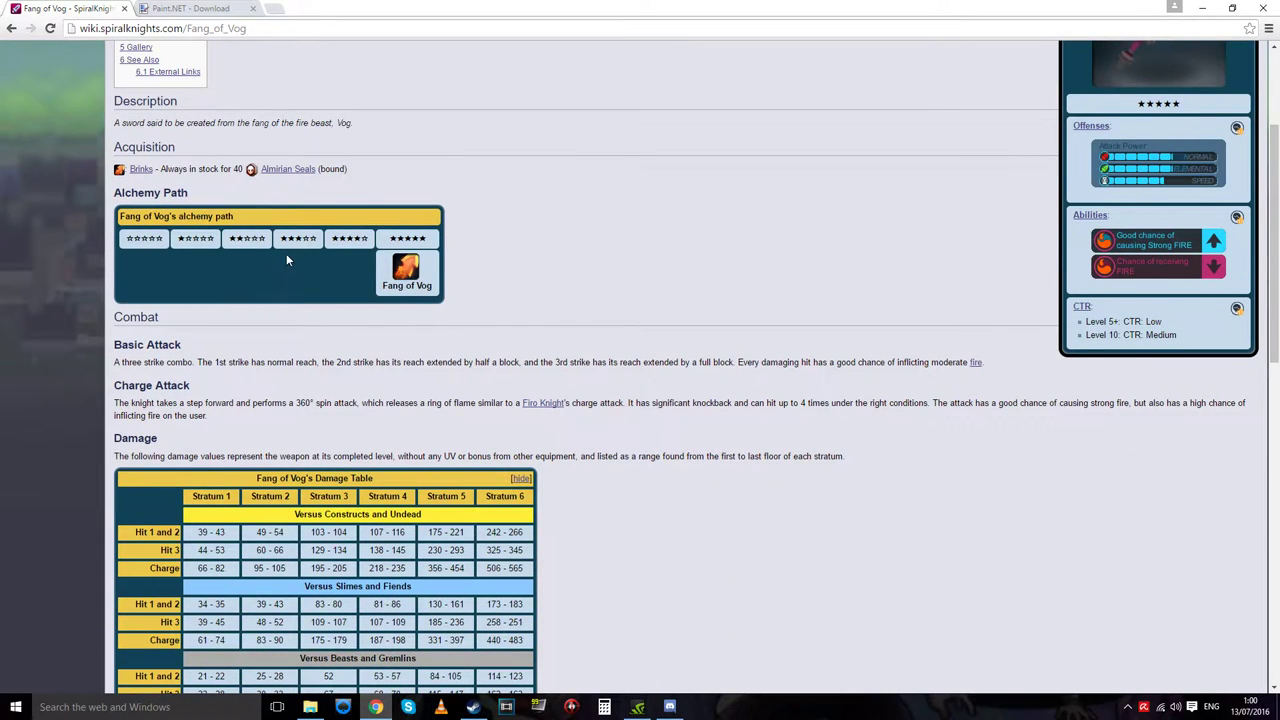
- Copy the Fang of Vog icon image, starting and then cancelling a save of it
right_click(405, 268)
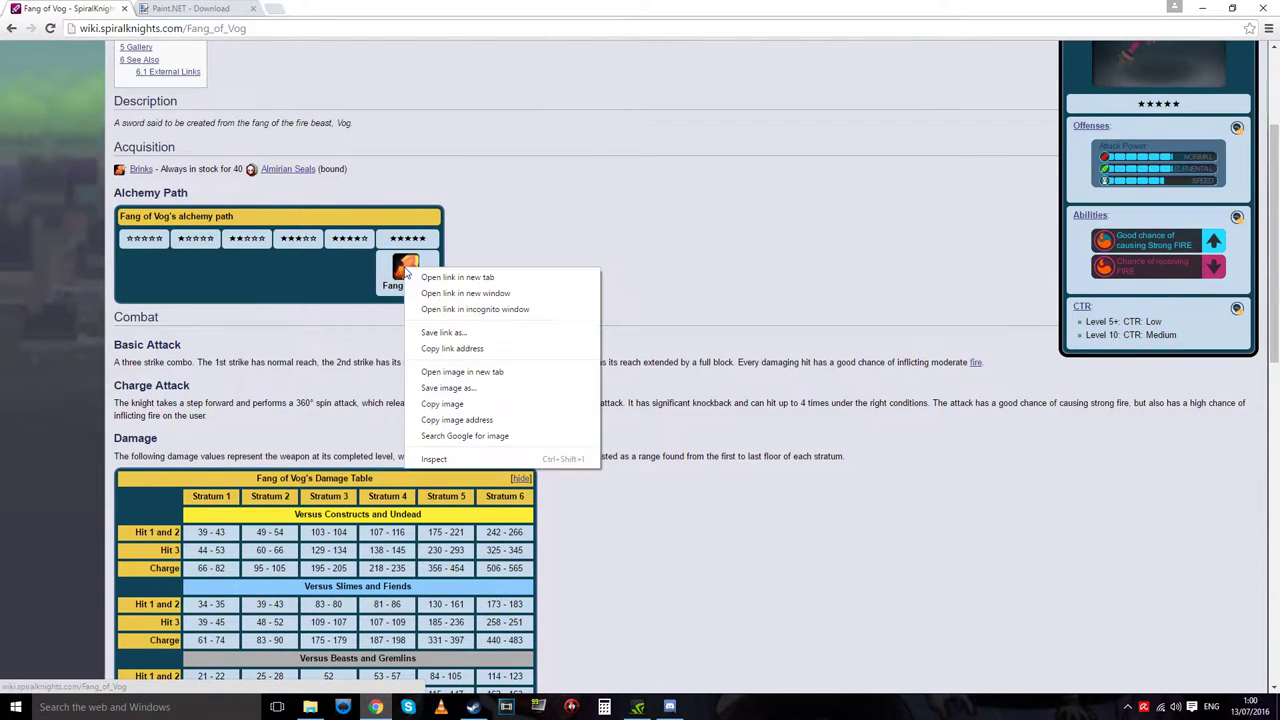
left_click(498, 406)
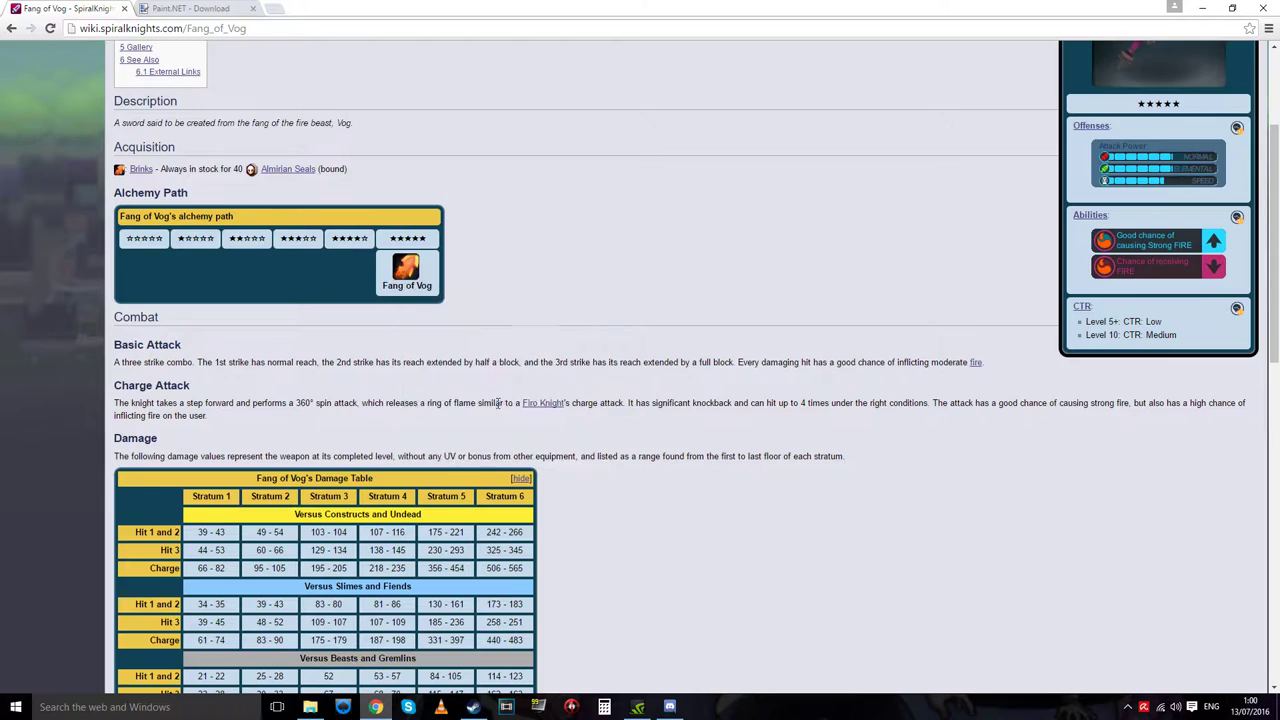
right_click(415, 280)
left_click(486, 390)
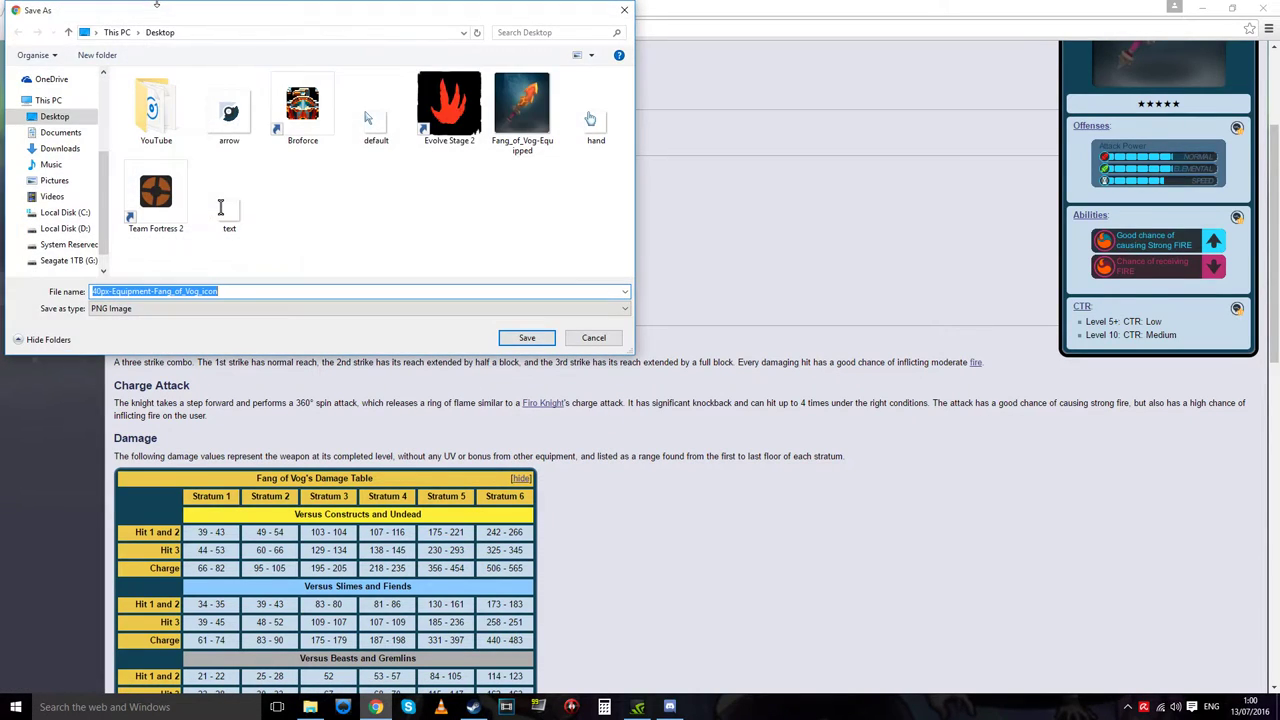
left_click(598, 340)
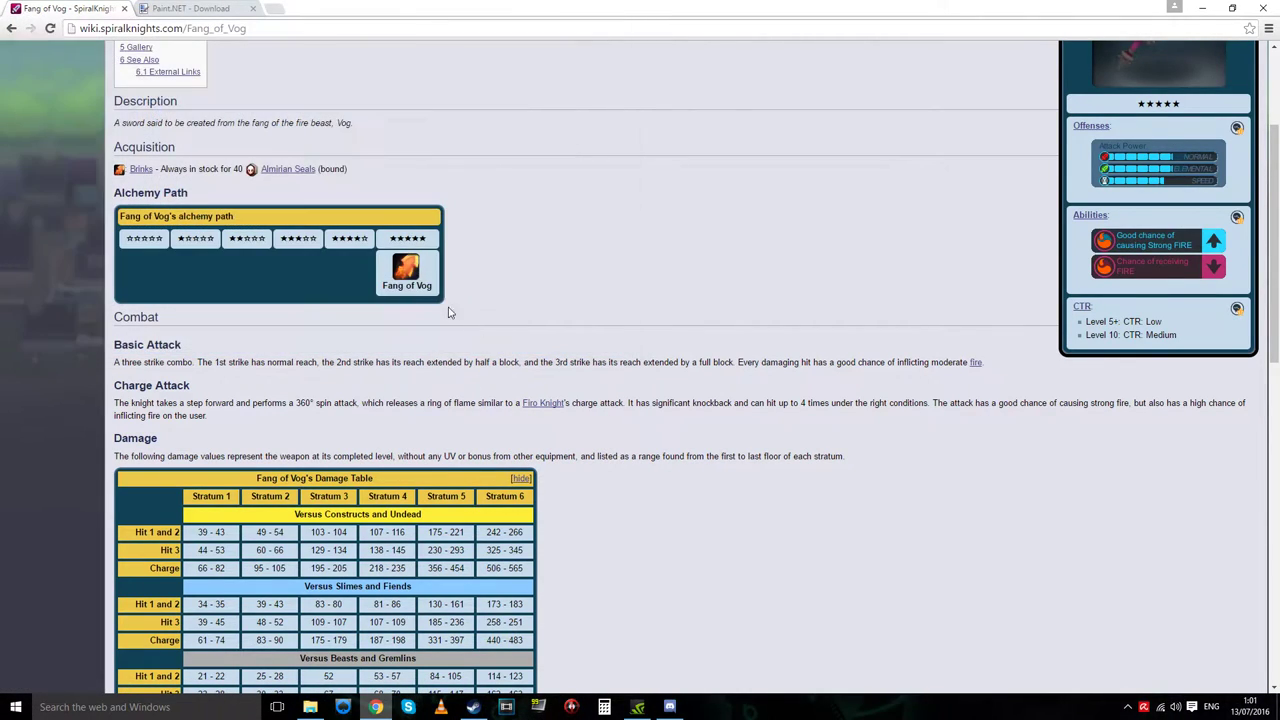
- Open the Fang of Vog icon in a new tab, view it, then return to the weapon page
right_click(405, 273)
left_click(488, 375)
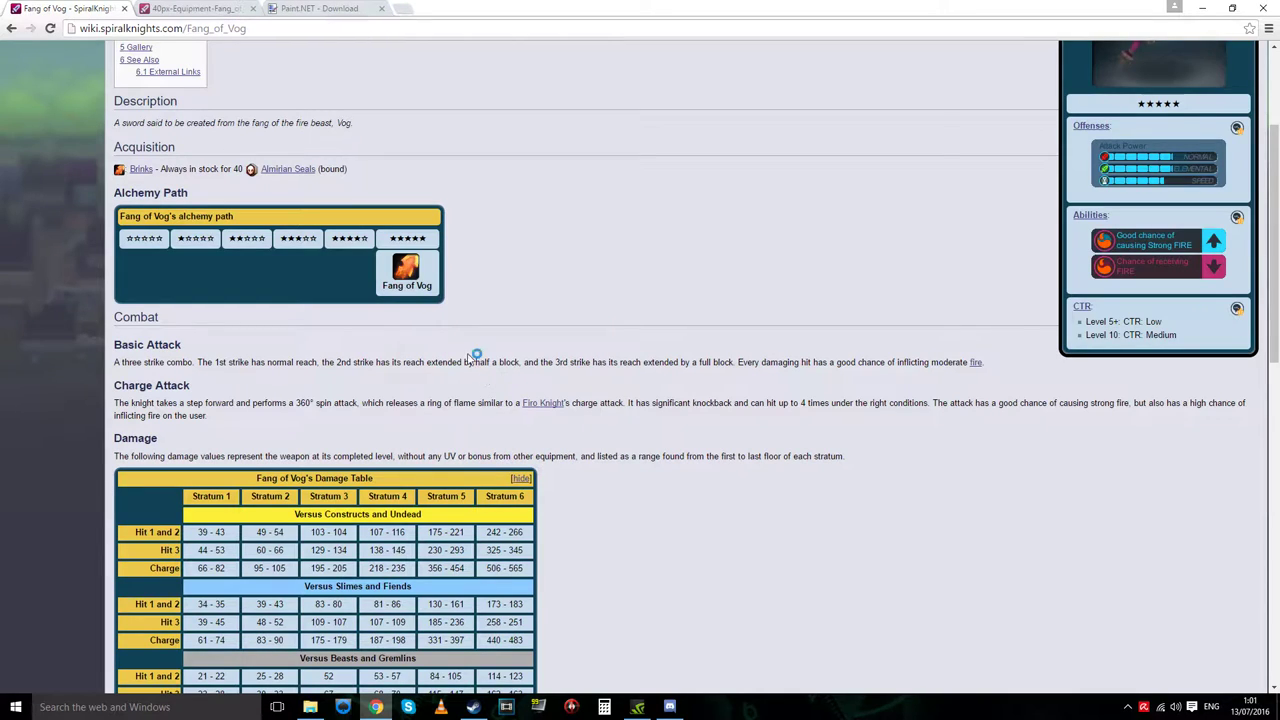
left_click(200, 8)
right_click(24, 56)
left_click(85, 97)
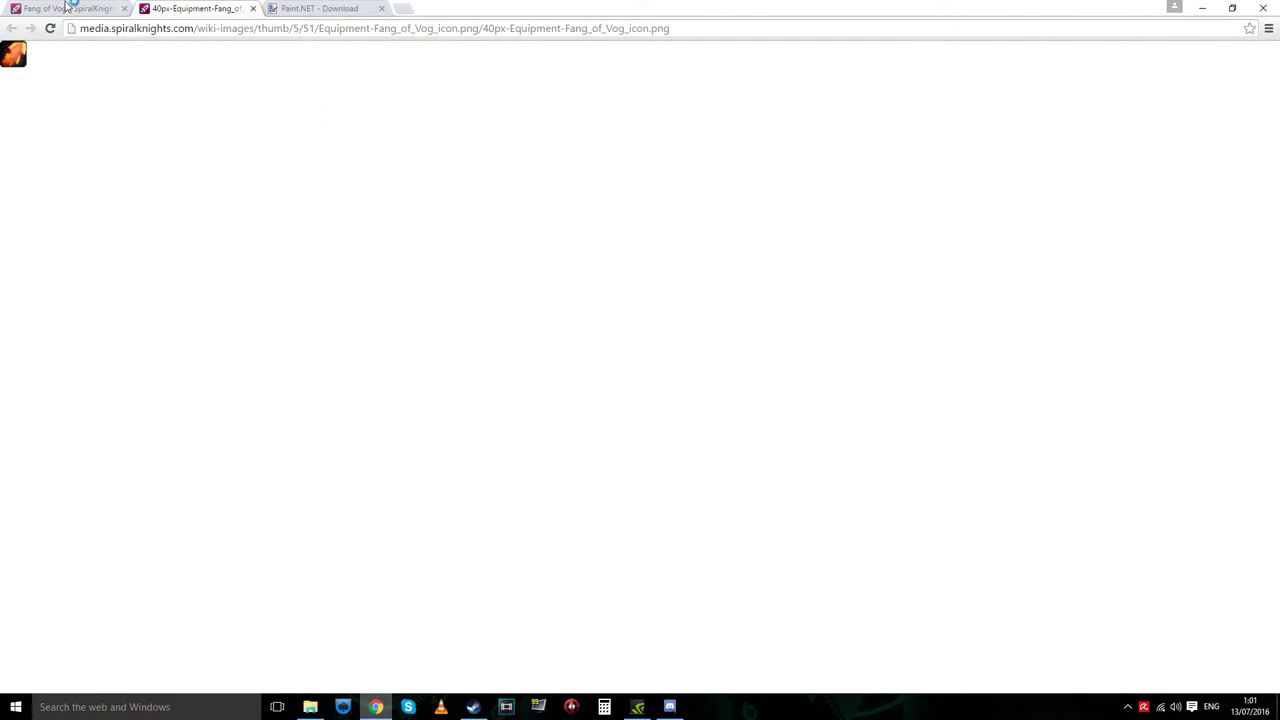
left_click(66, 7)
scroll(259, 239, "down", 8)
scroll(319, 366, "up", 2)
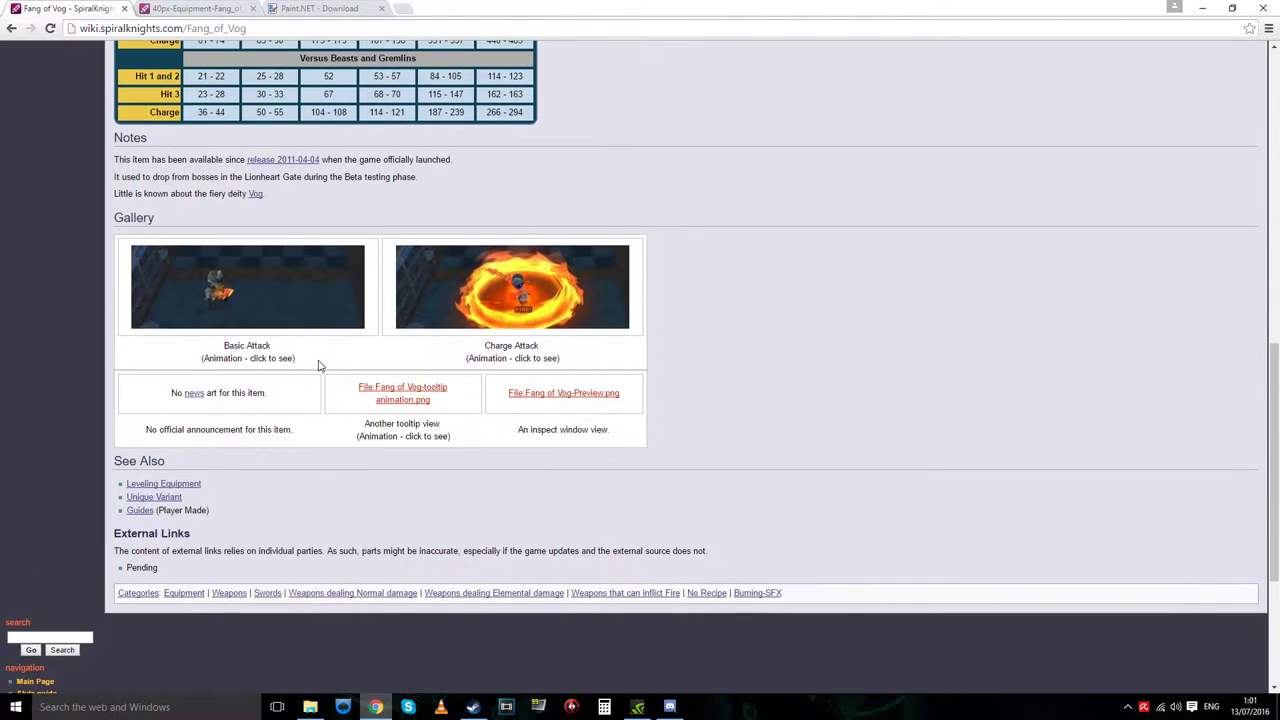
scroll(319, 366, "up", 2)
- Open the Fang of Vog-Charge Attack.png file page, then open the main Steam window from its jump list
left_click(486, 481)
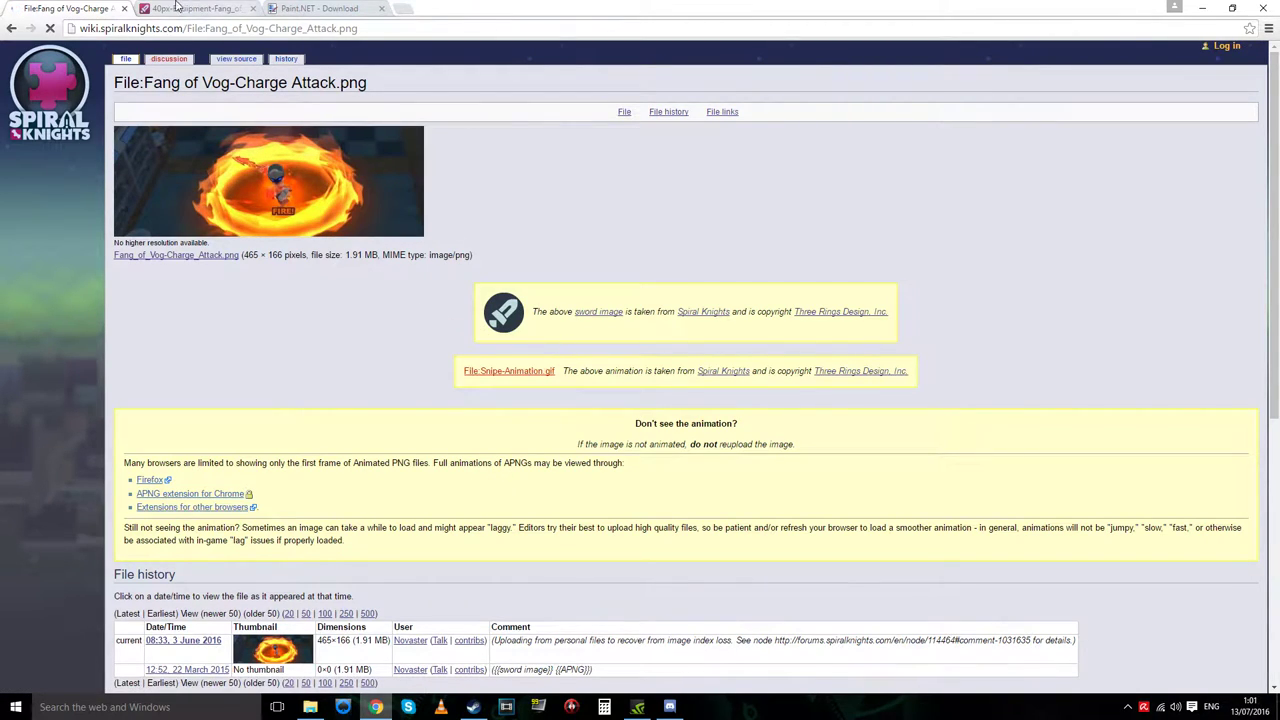
right_click(473, 707)
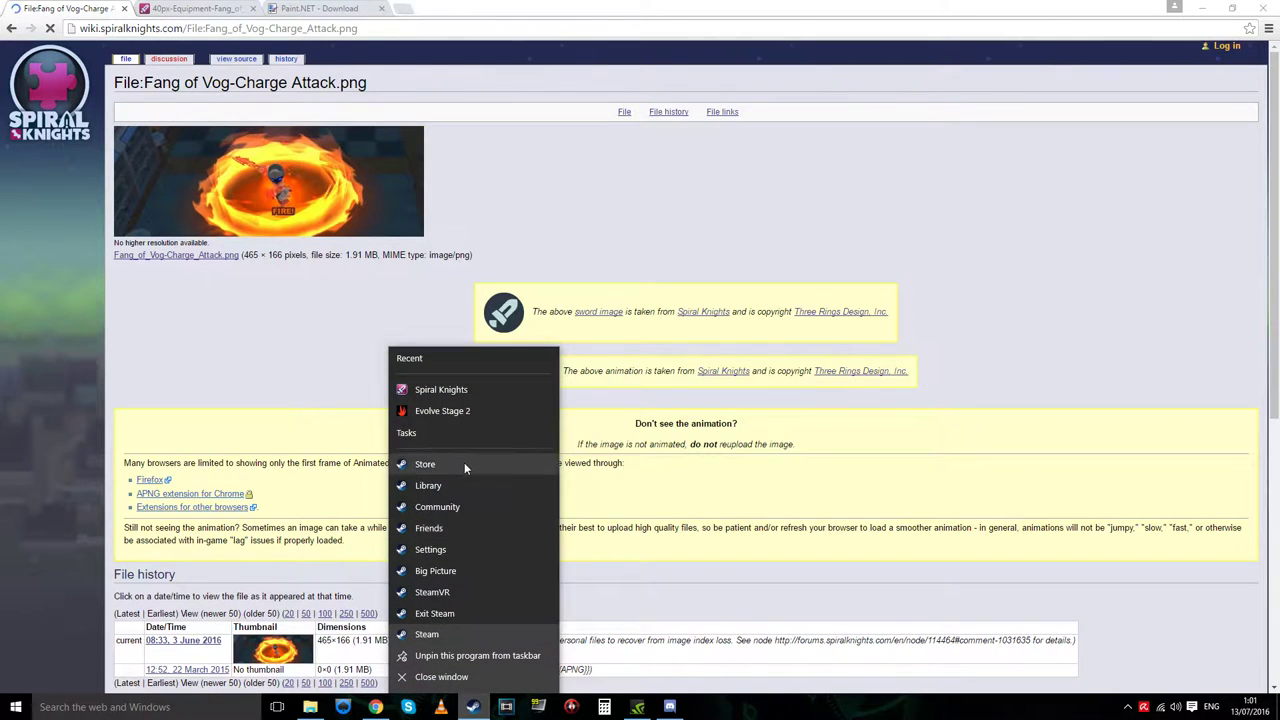
left_click(459, 634)
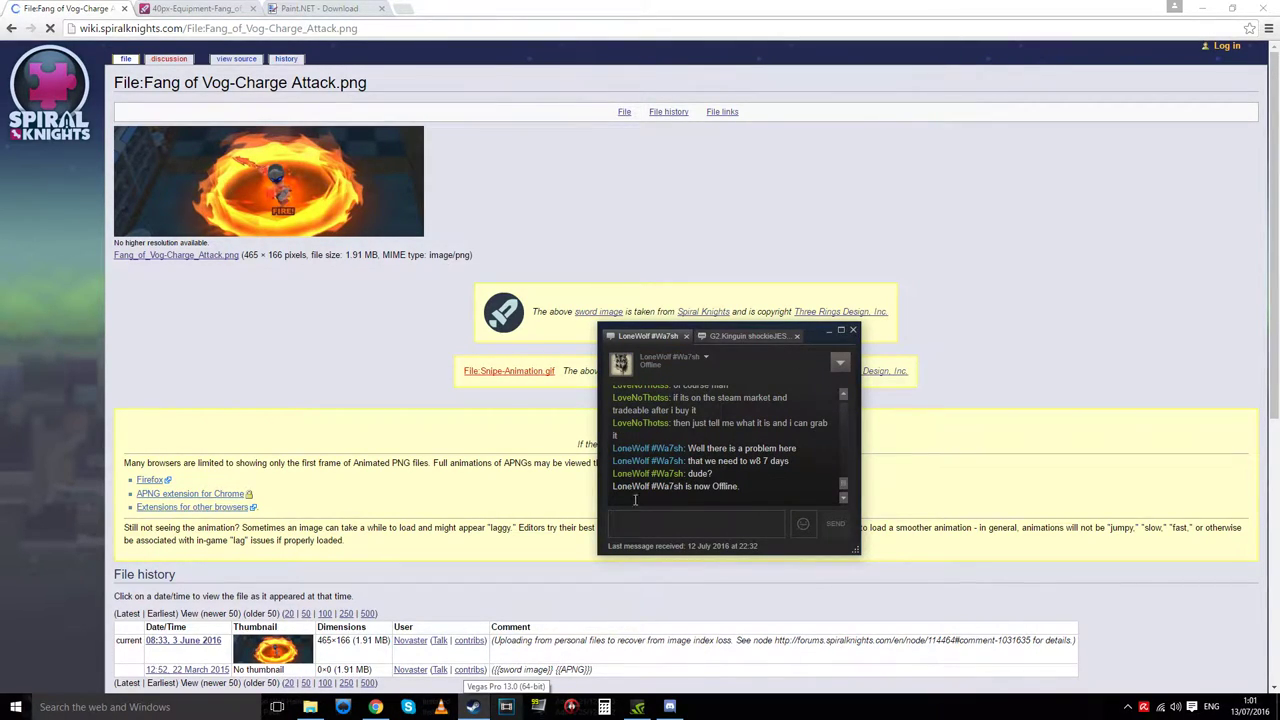
right_click(473, 705)
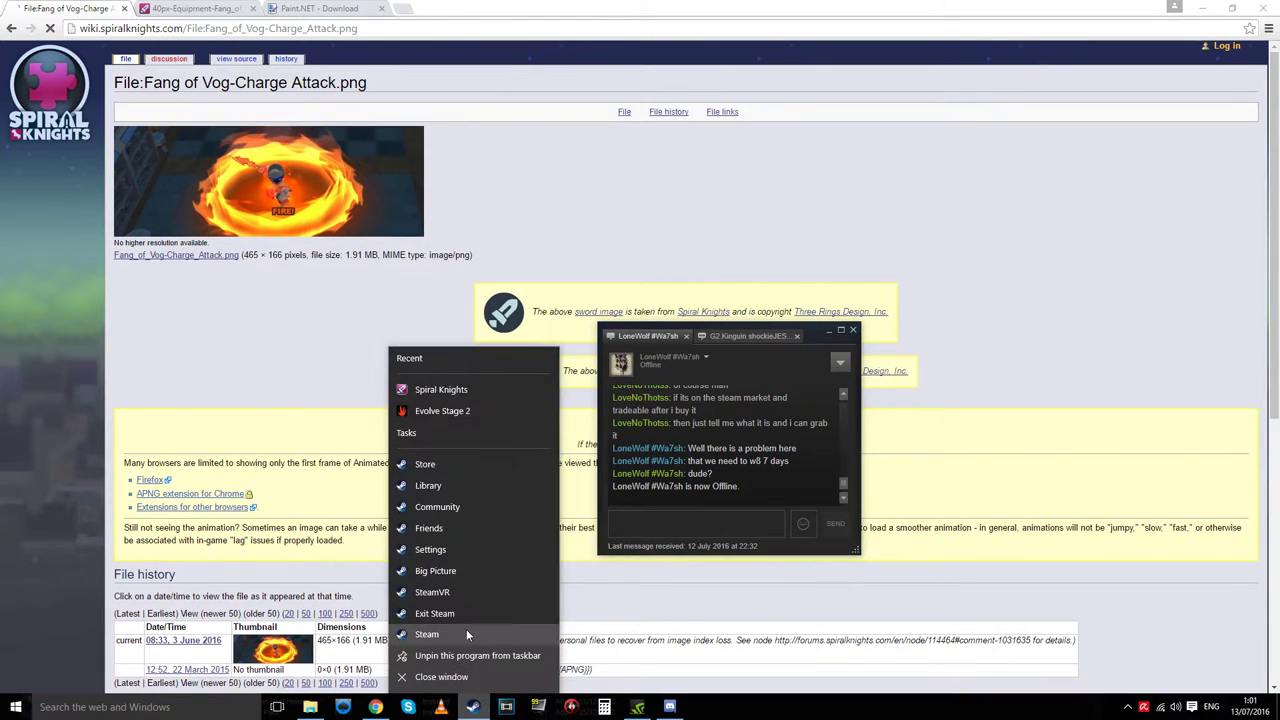
left_click(470, 631)
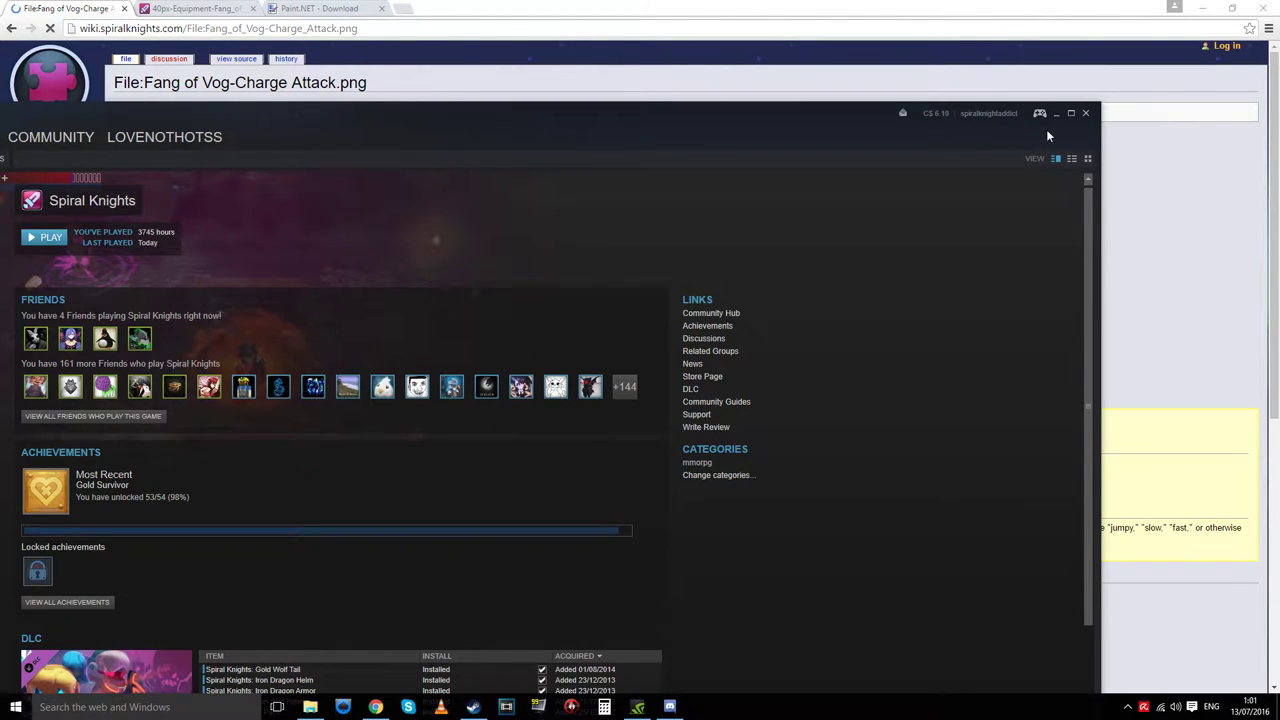
- Maximize Steam, browse Community and the friends list, then return to the Spiral Knights library
left_click(1070, 113)
left_click(199, 38)
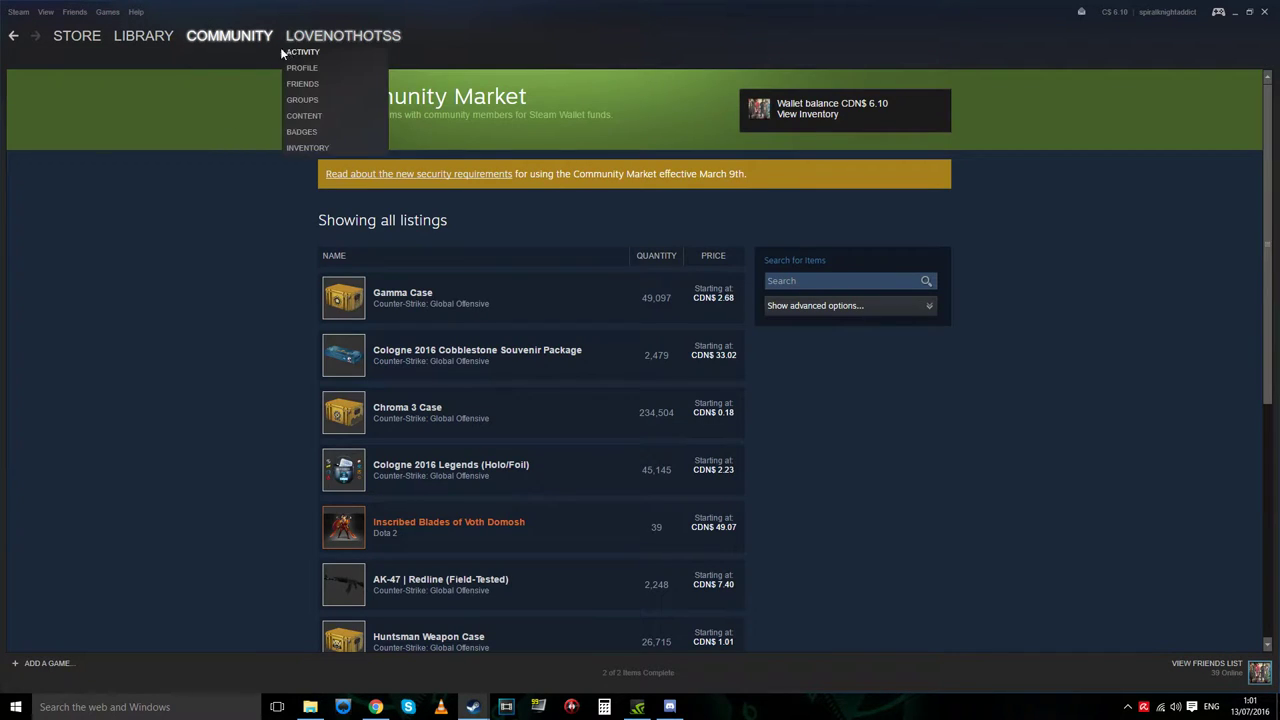
mouse_move(318, 36)
mouse_move(151, 42)
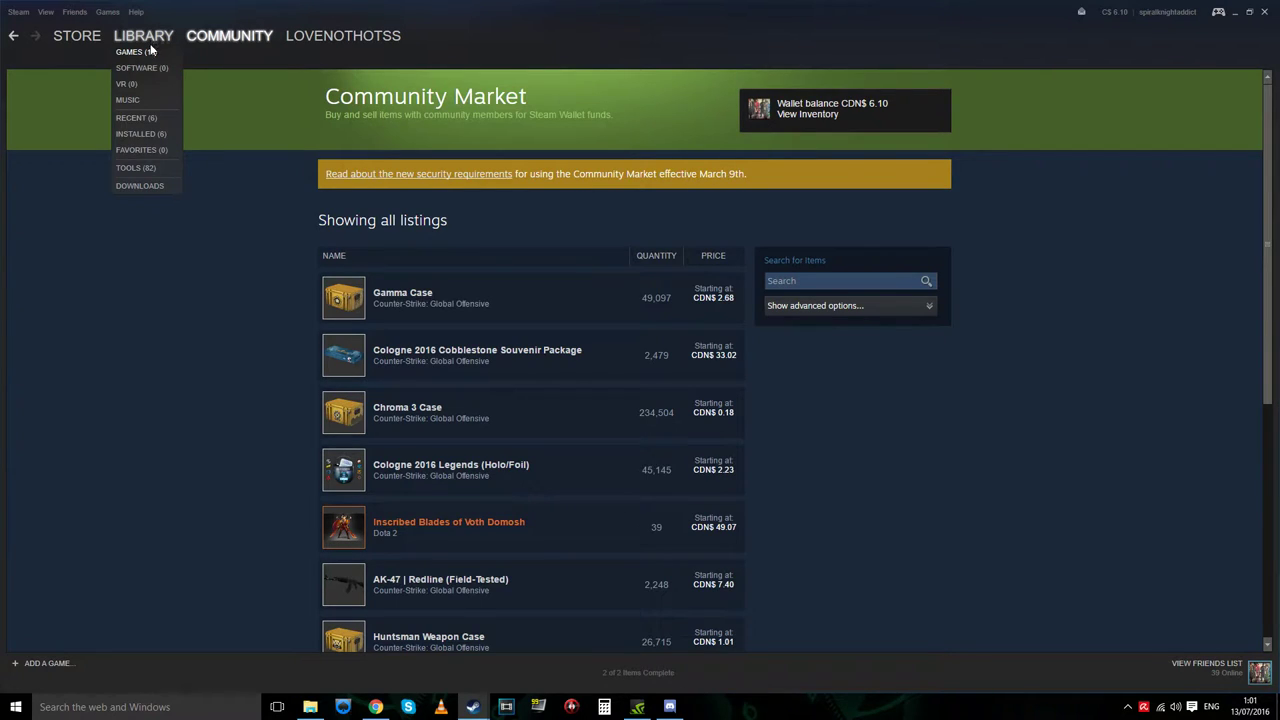
mouse_move(271, 30)
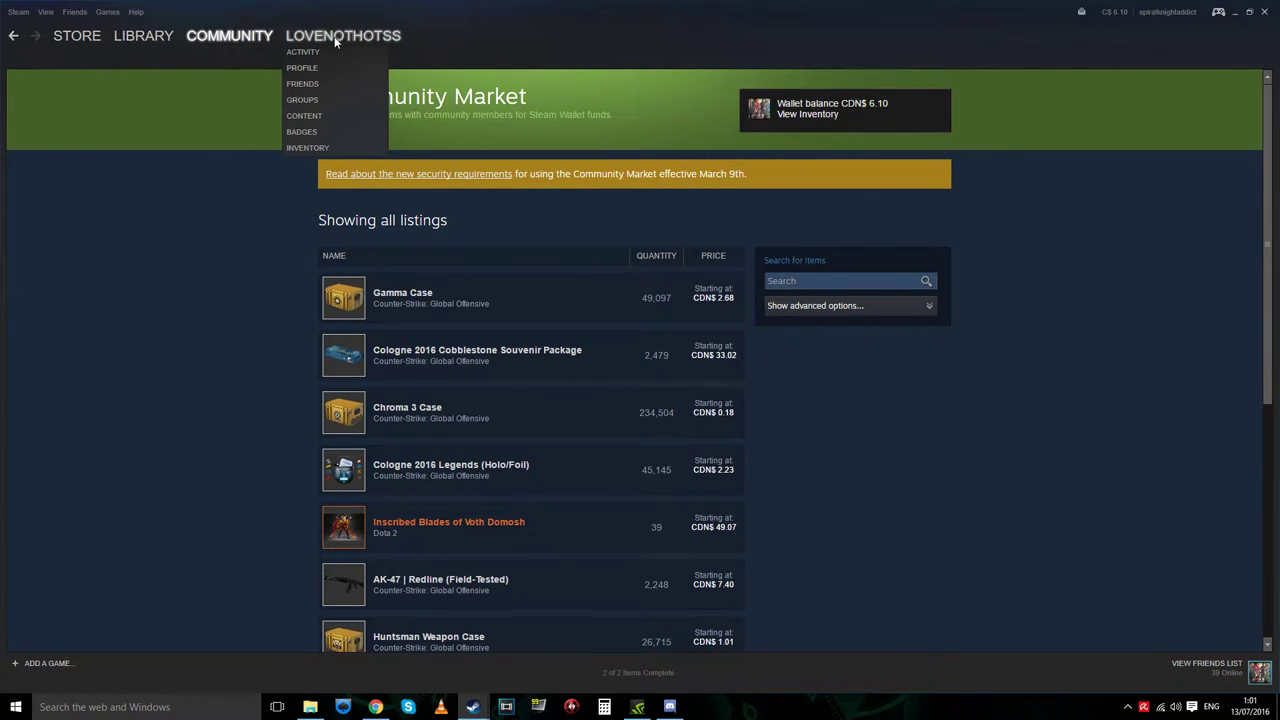
left_click(302, 83)
left_click(158, 37)
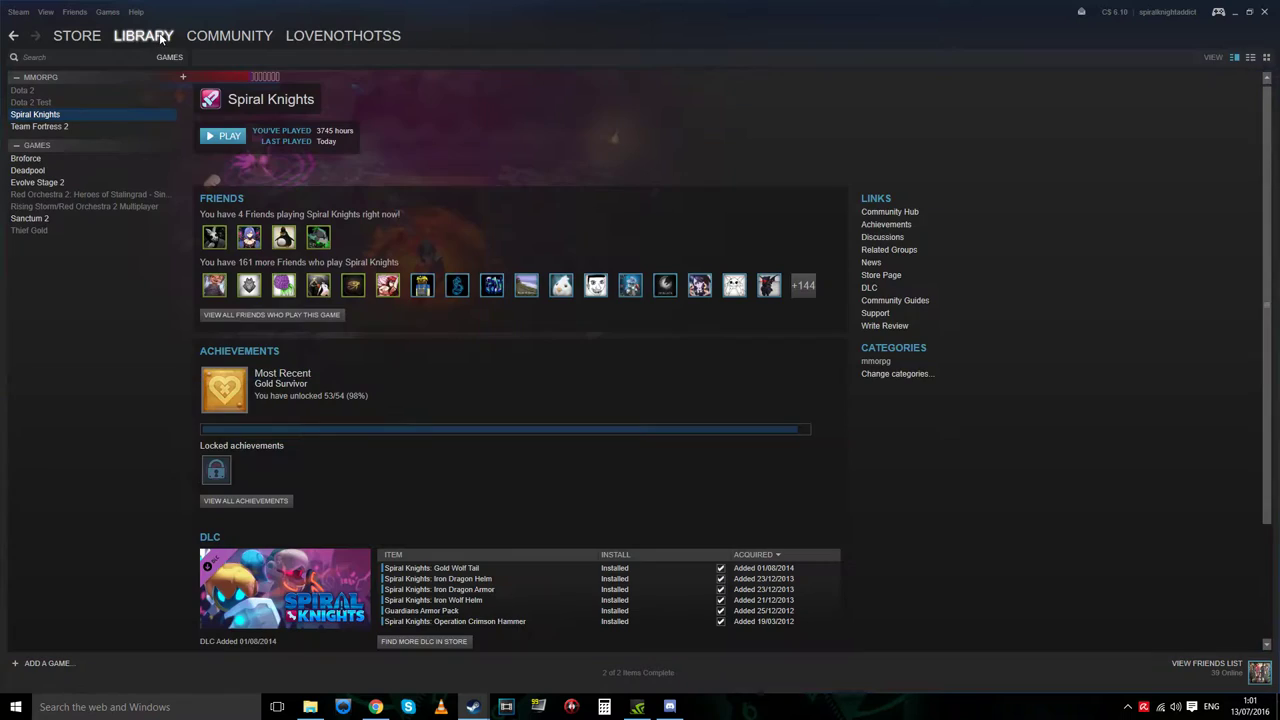
- Open a Jul 08 Spiral Knights screenshot from the Screenshot Uploader full size in Photos
scroll(366, 240, "down", 1)
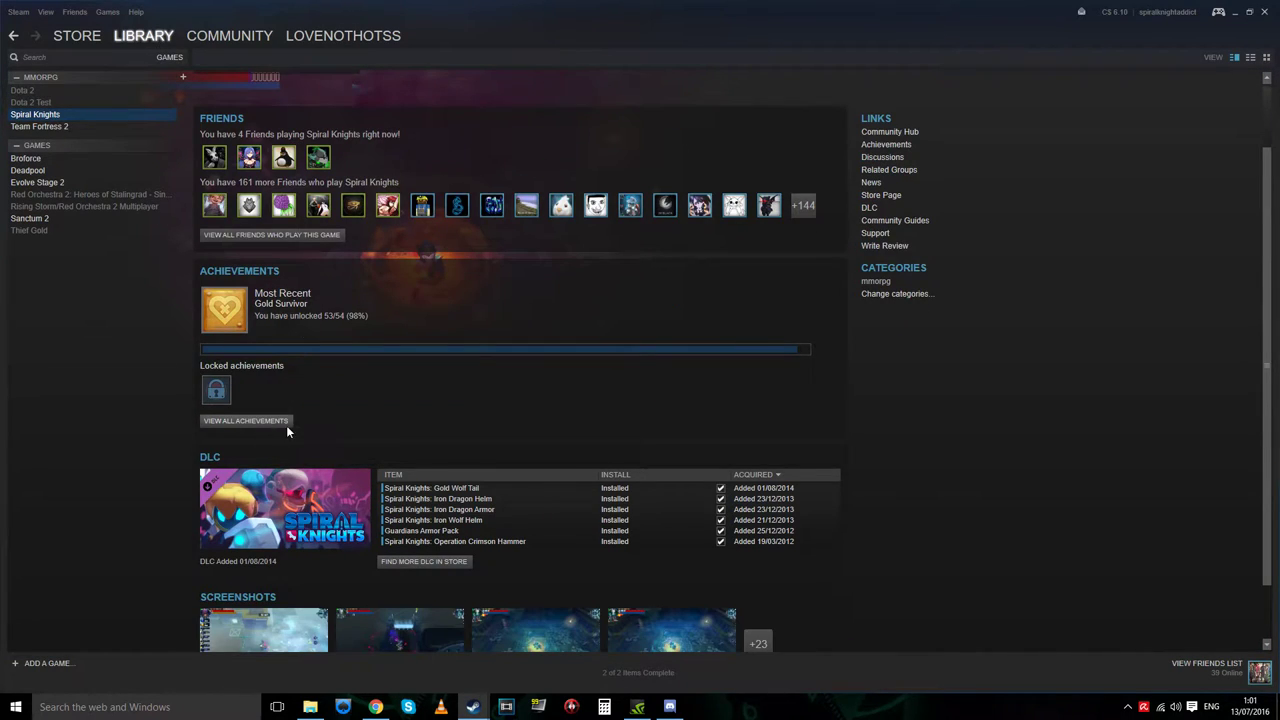
scroll(286, 425, "down", 1)
left_click(294, 608)
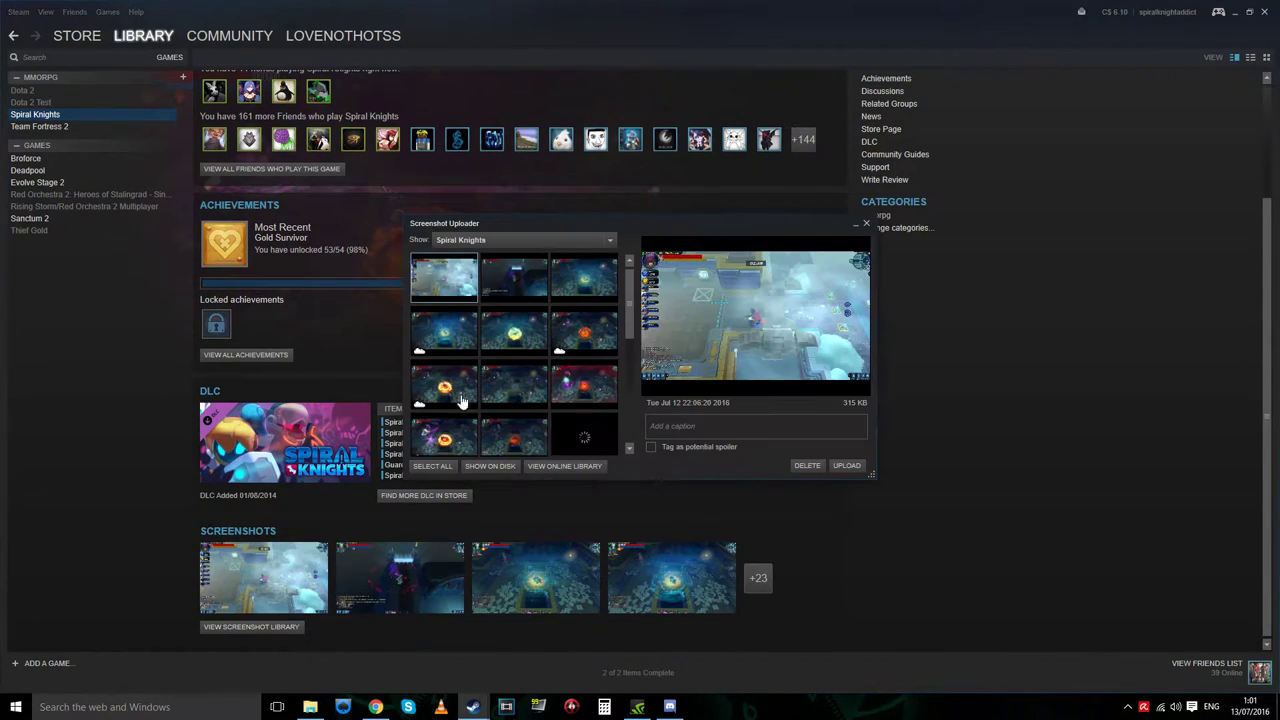
scroll(600, 345, "down", 2)
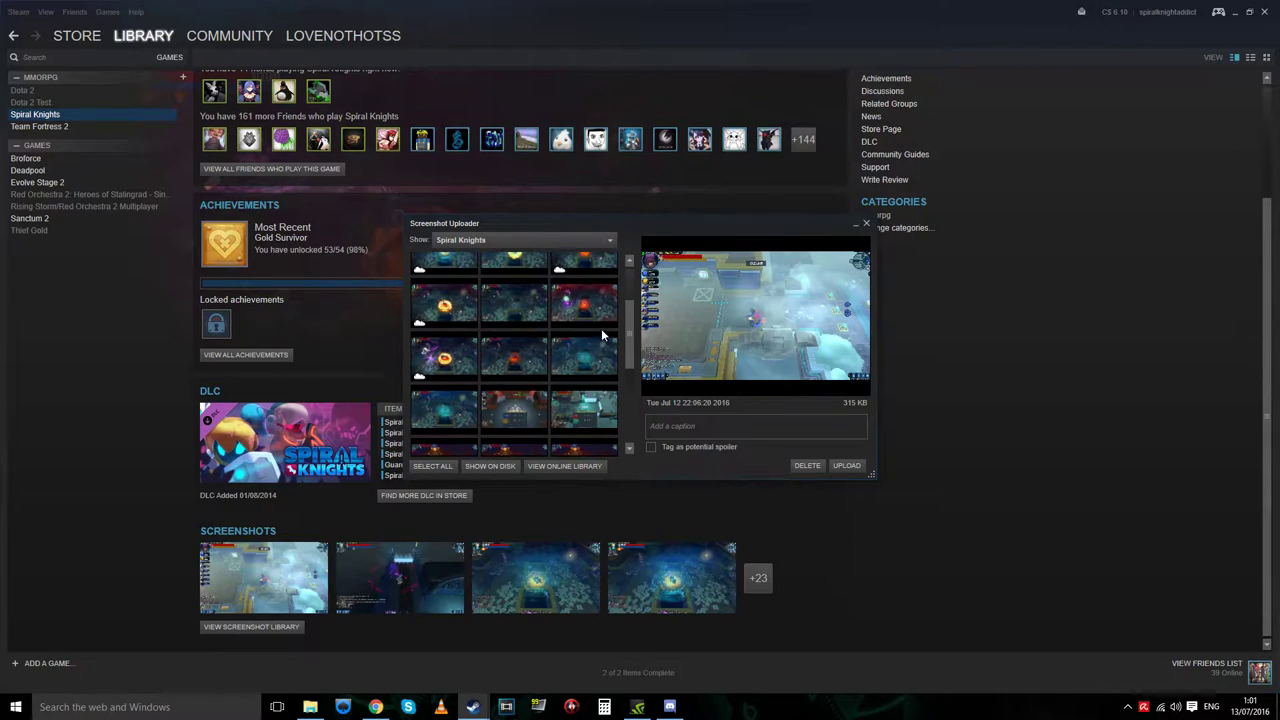
scroll(601, 334, "up", 2)
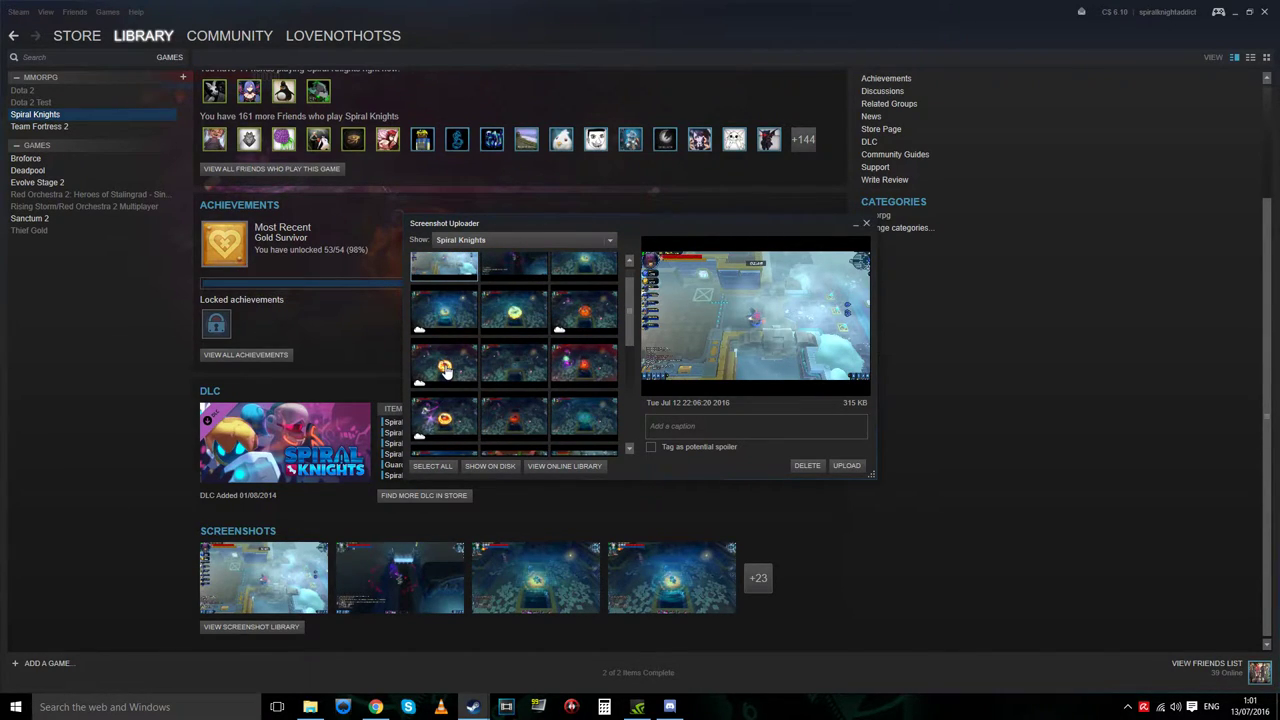
left_click(446, 368)
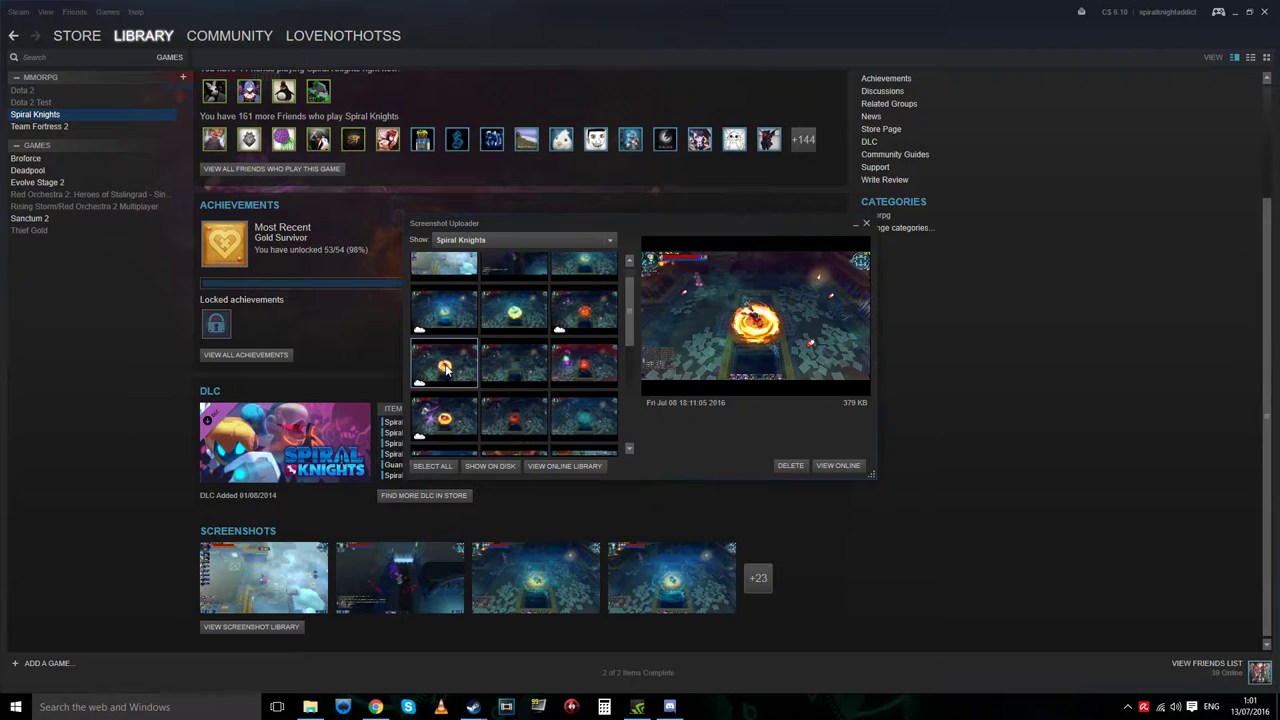
double_click(446, 368)
left_click(690, 497)
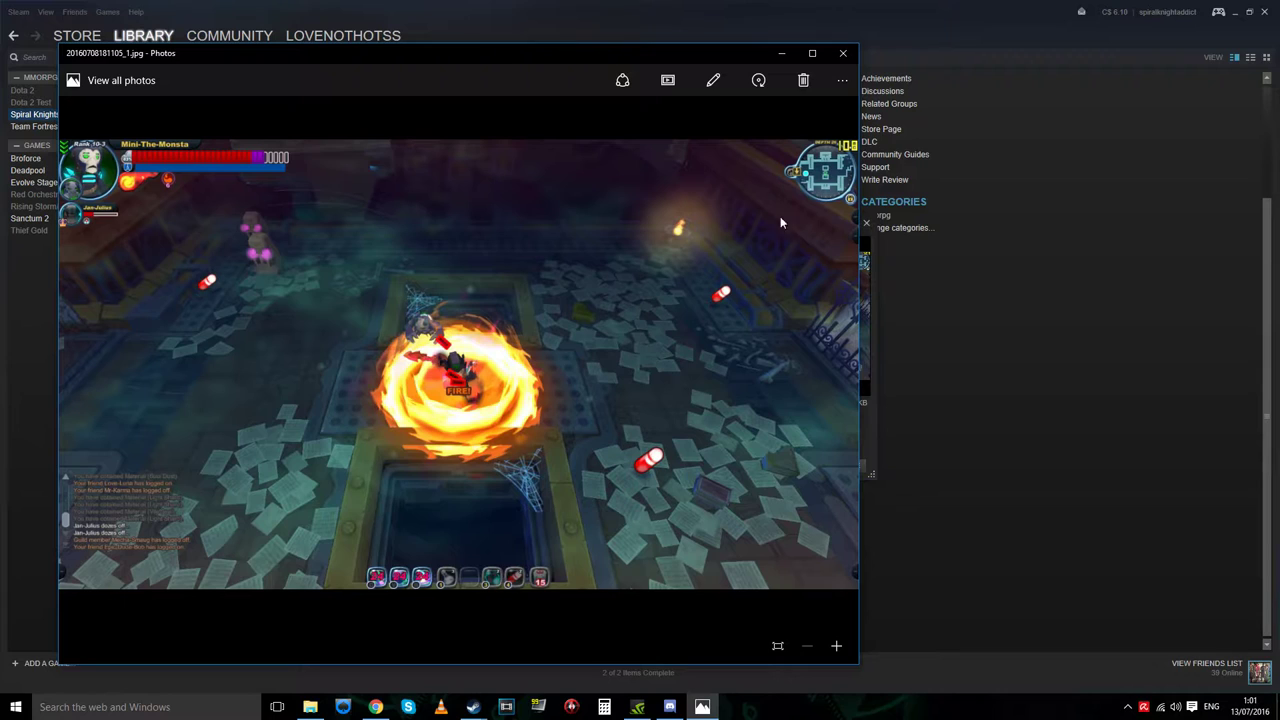
- Close Photos, view two more screenshots full size, then restore Steam to a smaller window
left_click(843, 53)
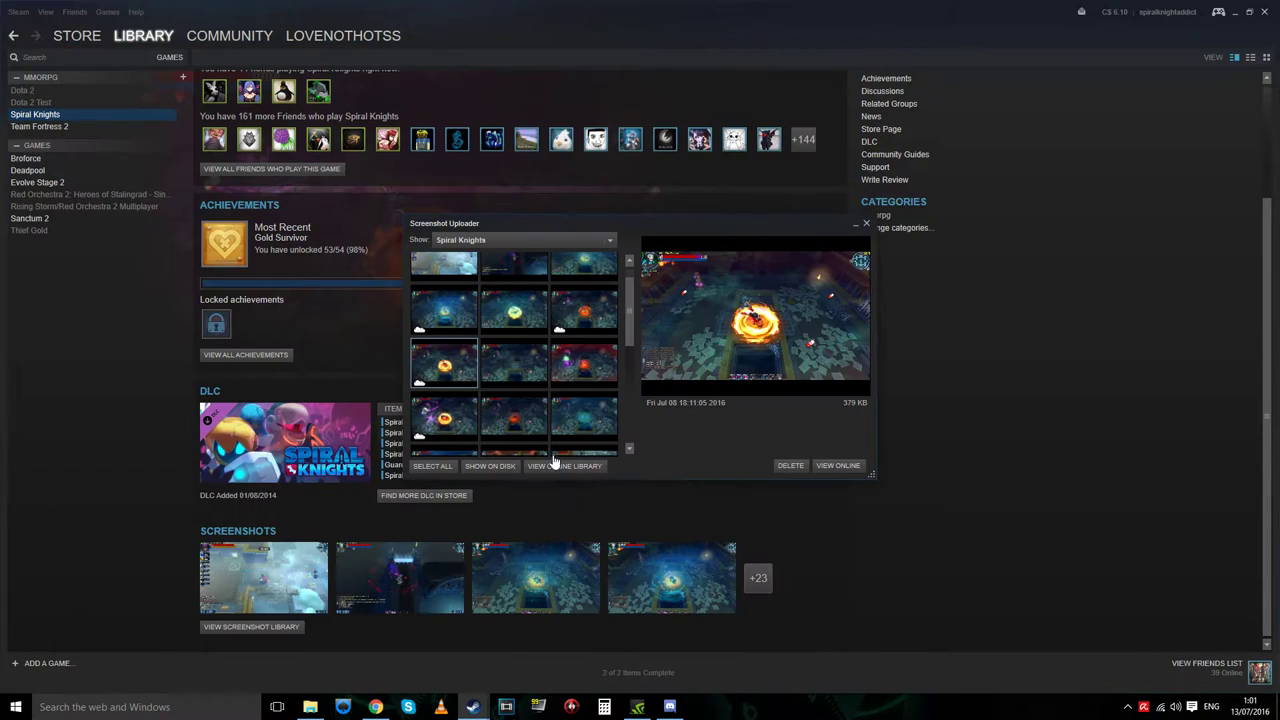
left_click(468, 428)
double_click(468, 430)
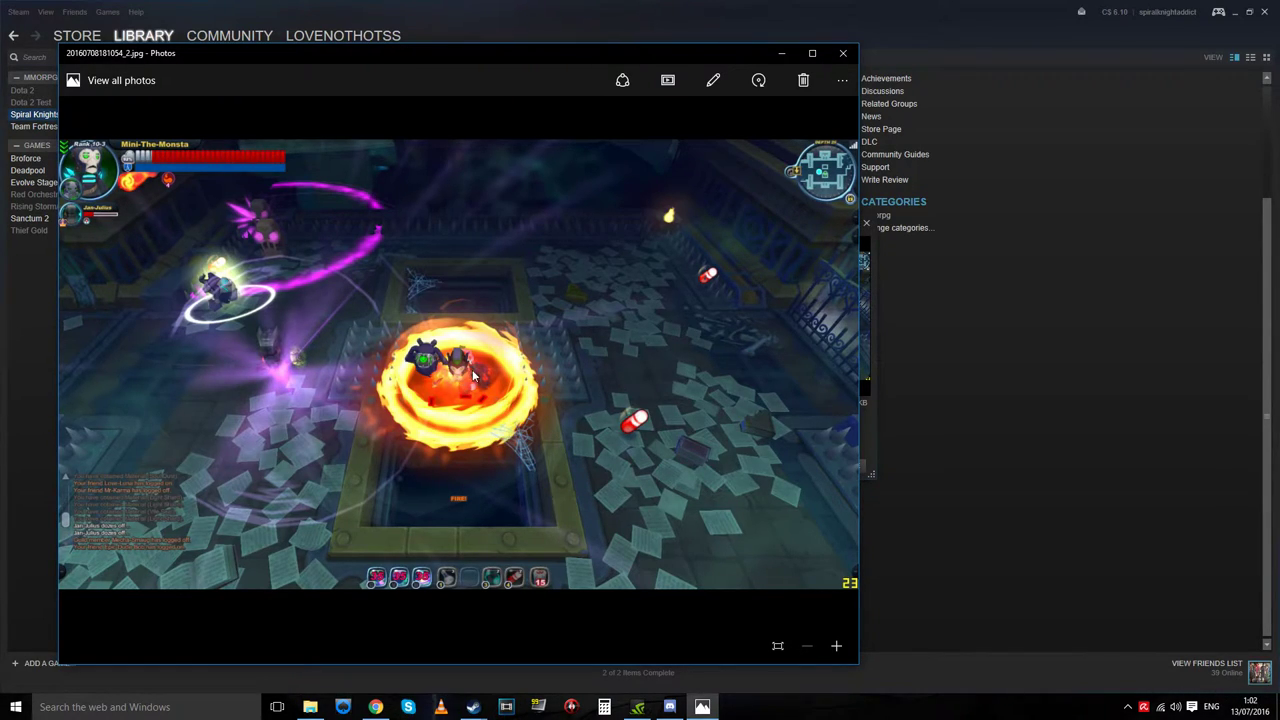
left_click(832, 56)
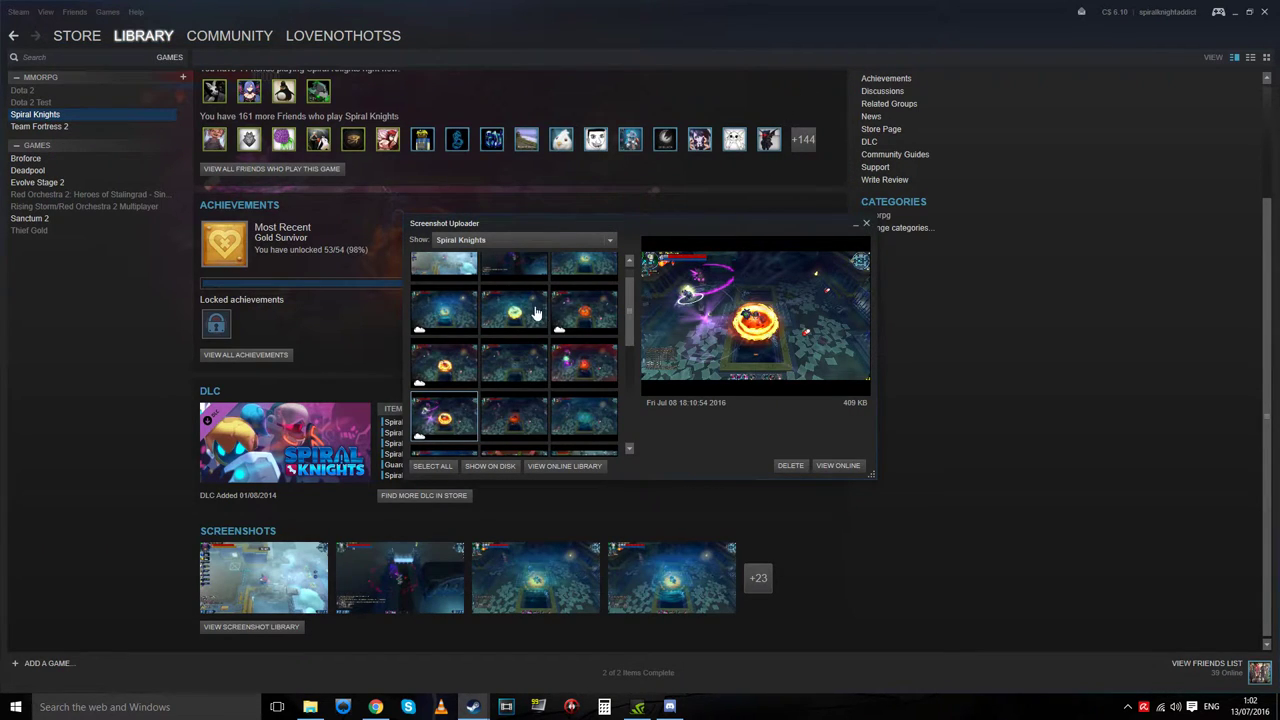
double_click(457, 303)
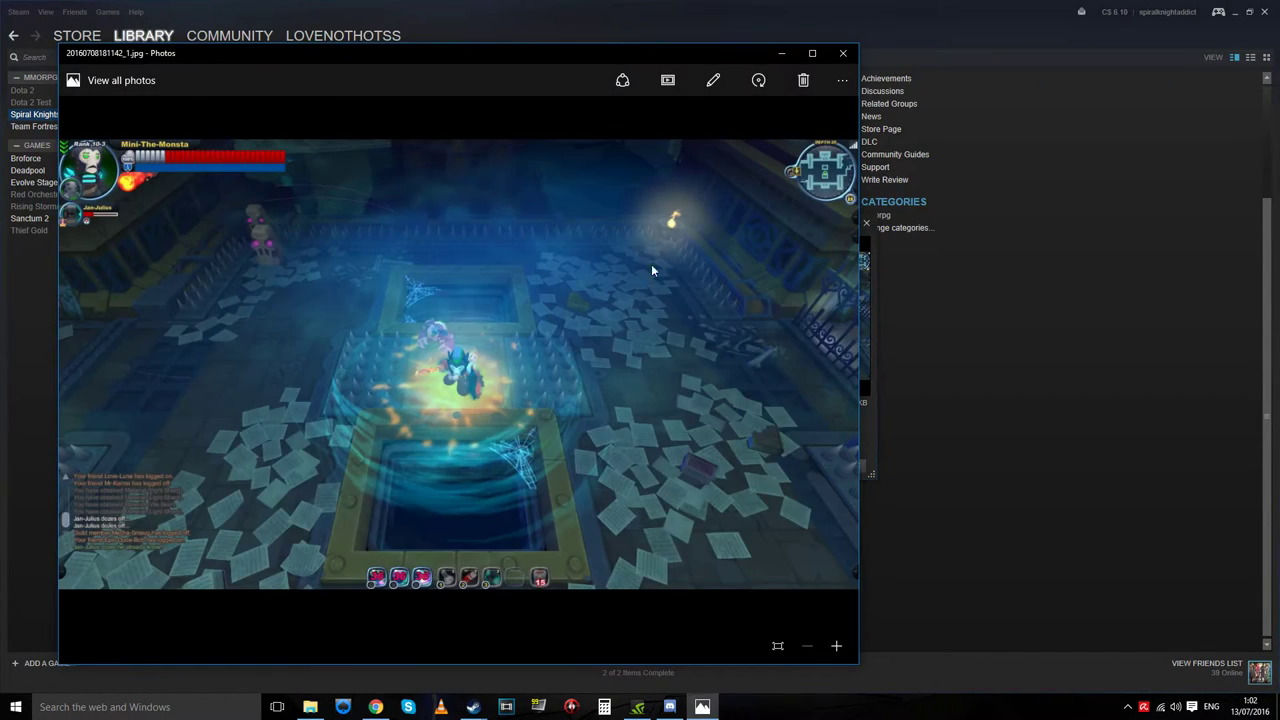
left_click(842, 53)
left_click_drag(1011, 20, 962, 190)
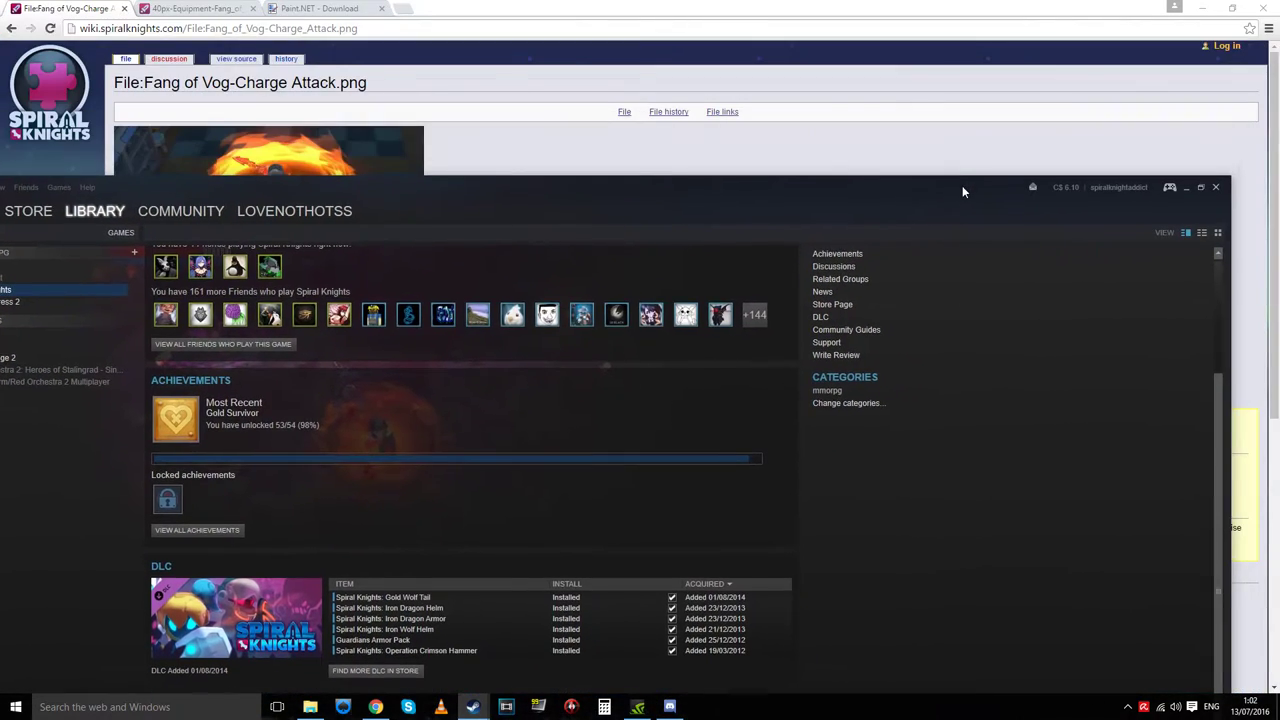
- Search Windows for 'pain' and launch paint.net, then right-click hand in the cursor folder
left_click(955, 166)
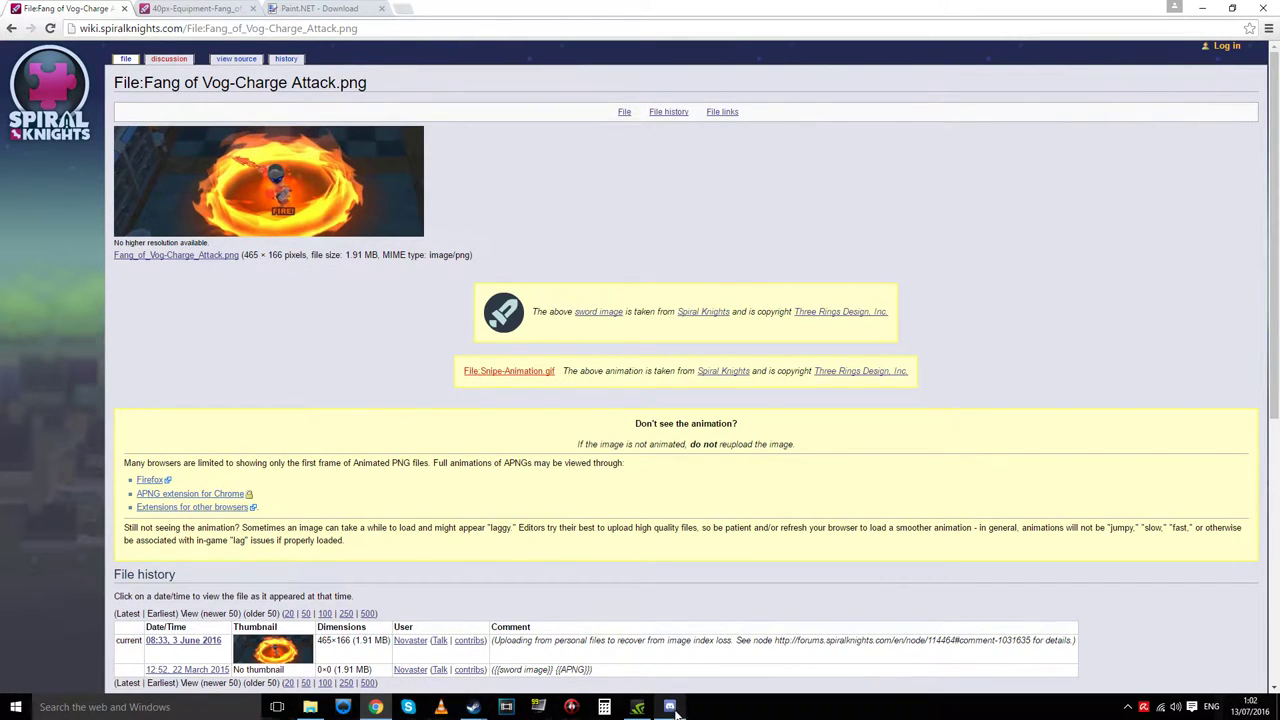
left_click(192, 703)
type("pain")
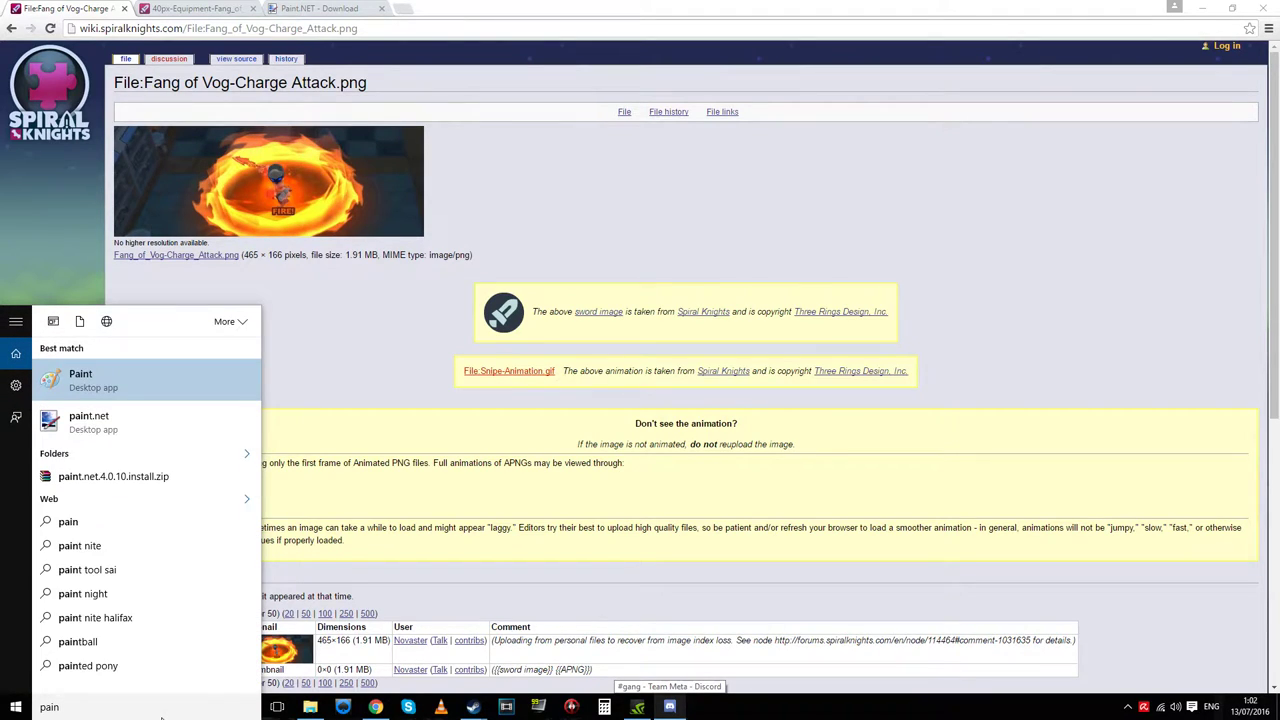
left_click(190, 437)
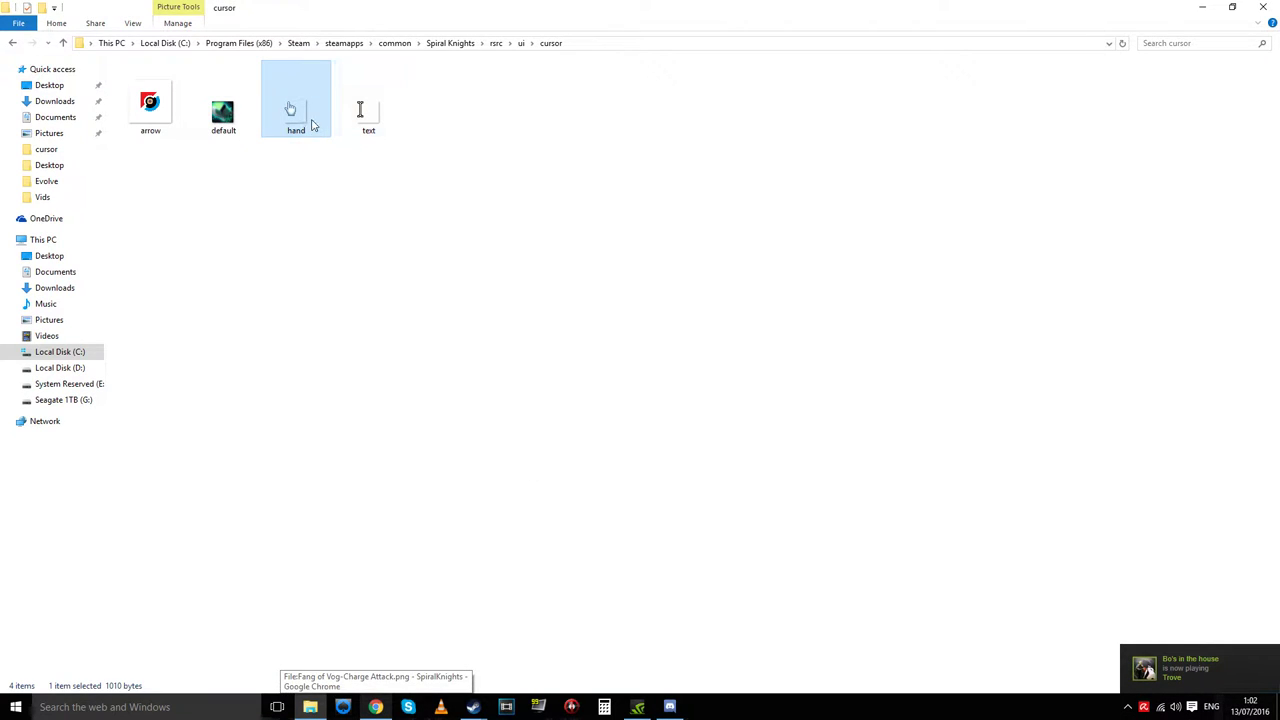
right_click(311, 120)
mouse_move(420, 242)
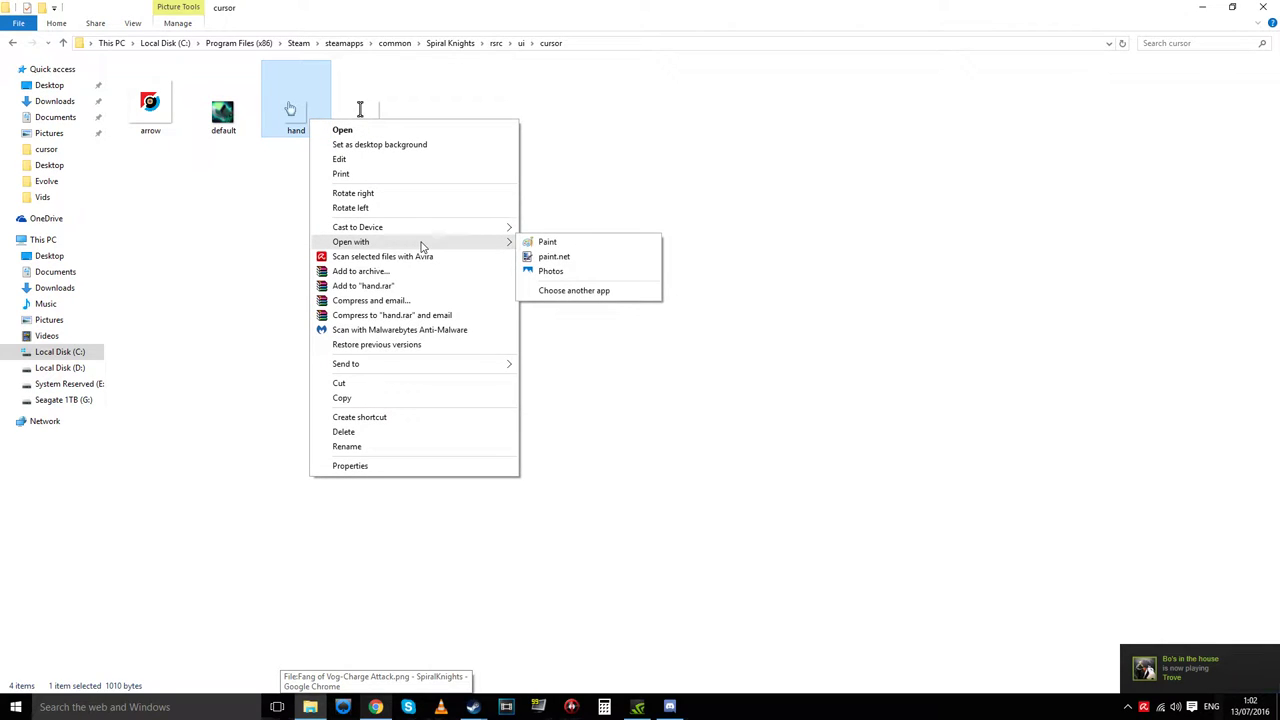
- Open hand.png with paint.net, then show the desktop
left_click(570, 258)
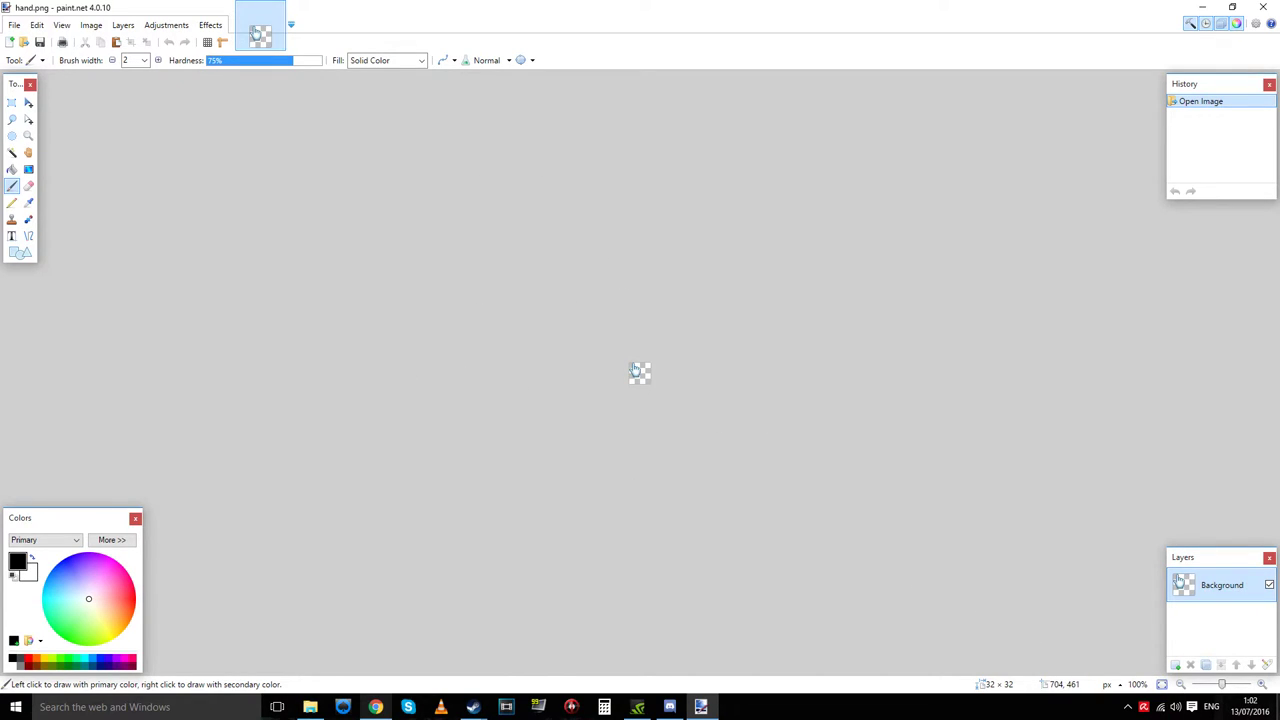
left_click(1277, 707)
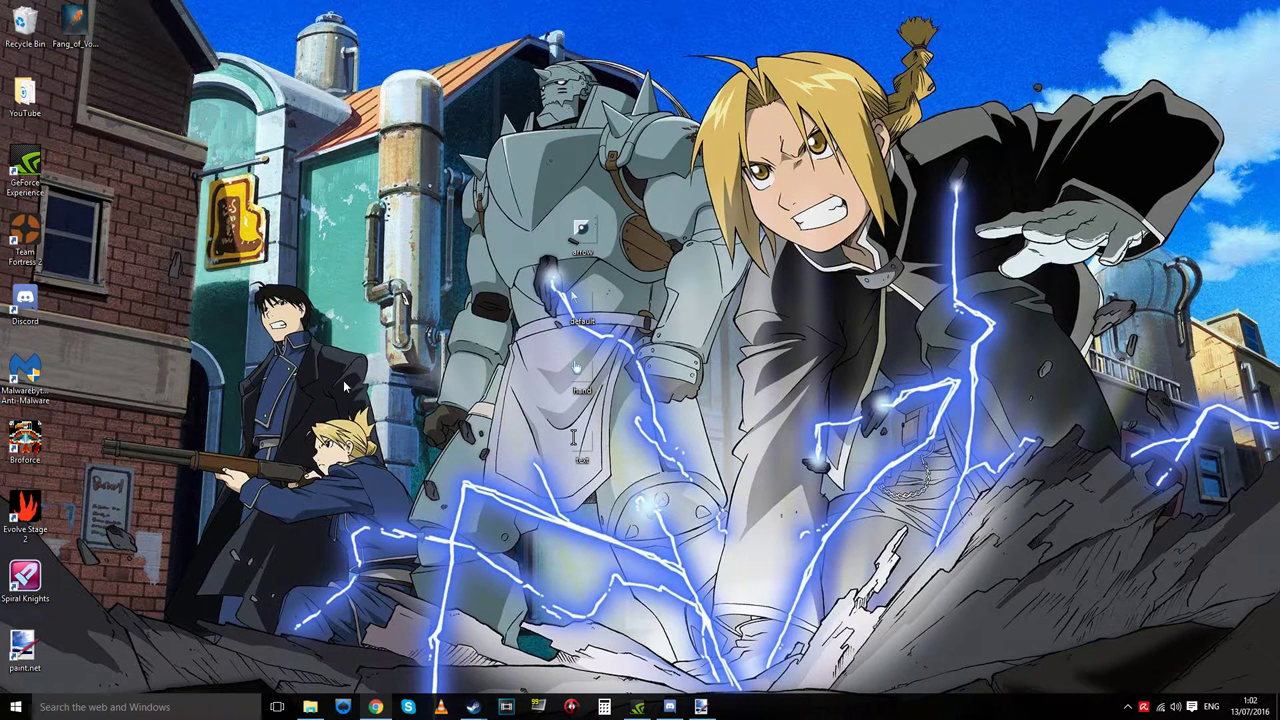
- Create a new desktop folder named cursor
right_click(355, 328)
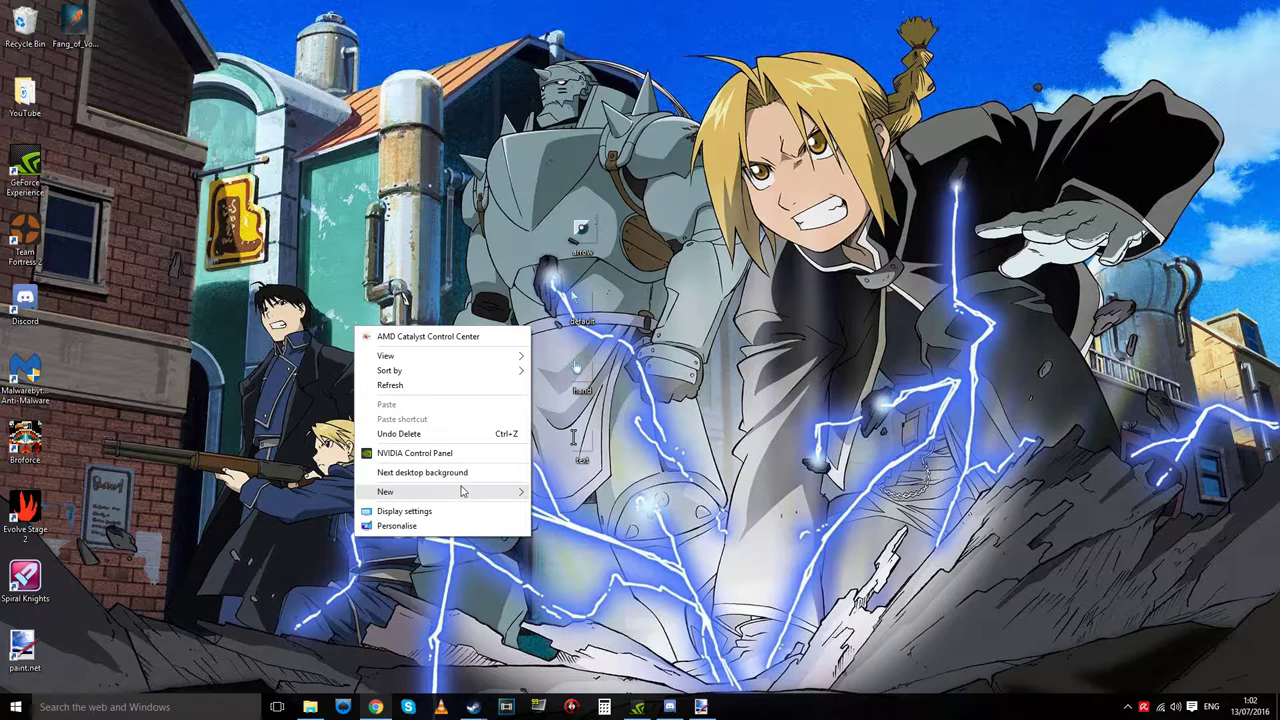
mouse_move(461, 491)
left_click(596, 492)
type("curd")
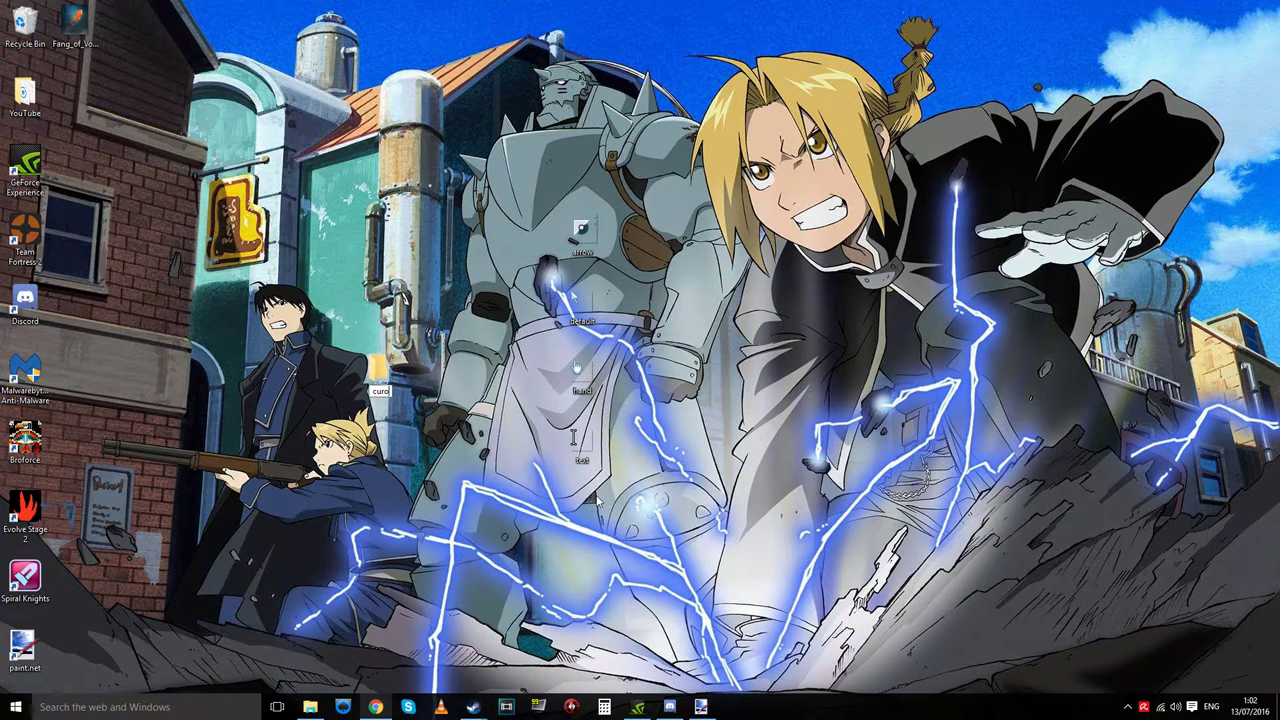
key("BackSpace")
type("sor")
key("Return")
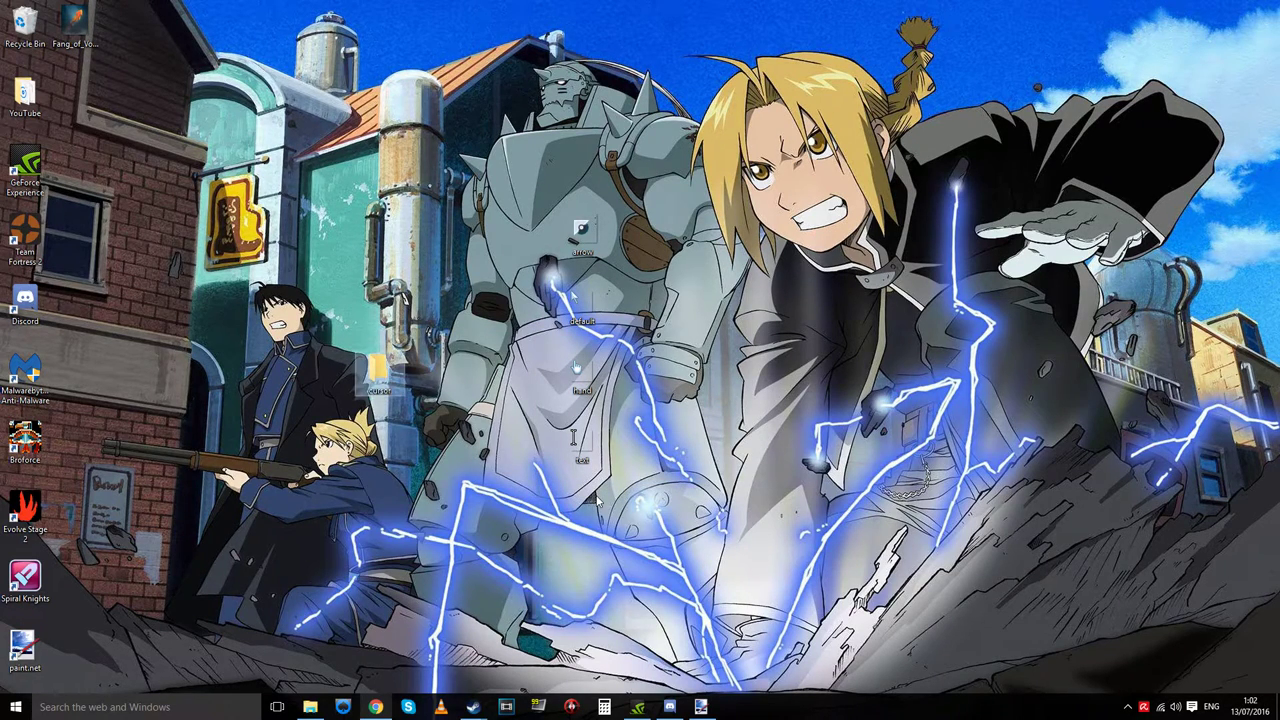
- Move the arrow, default, hand and text images into cursor and delete Fang_of_Vog
left_click_drag(568, 278, 628, 480)
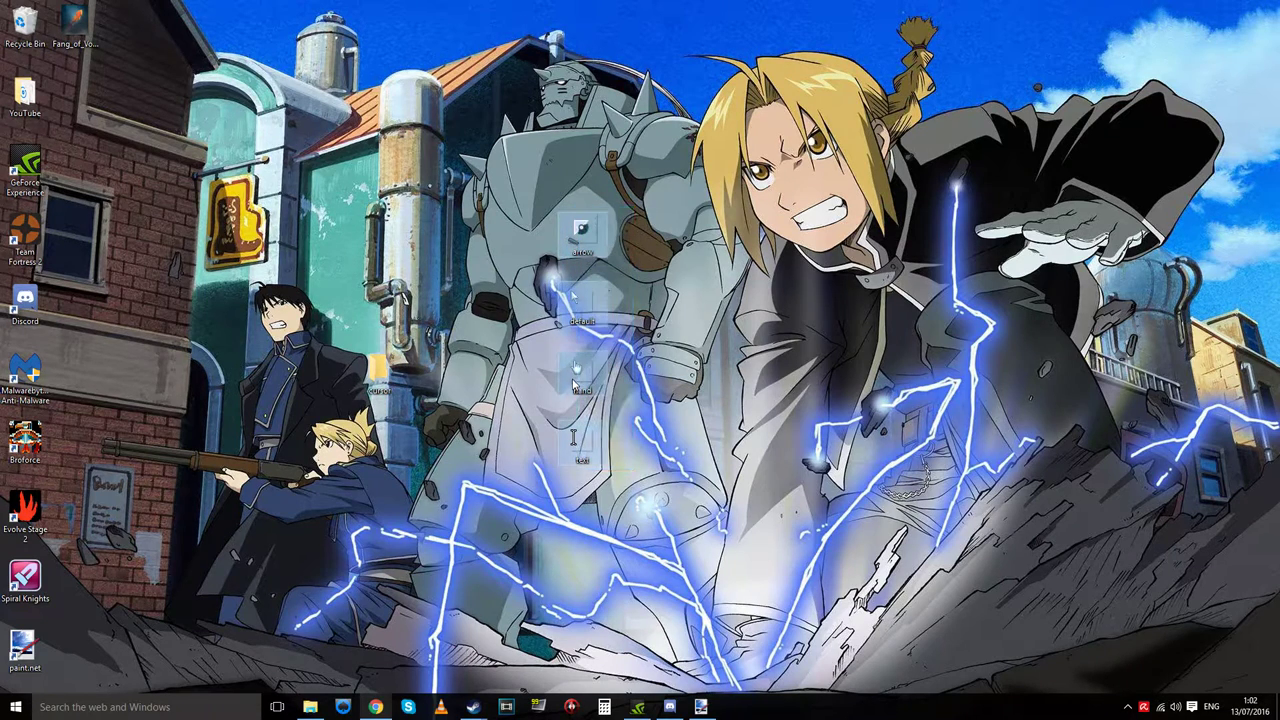
left_click_drag(578, 372, 78, 100)
left_click_drag(74, 28, 25, 25)
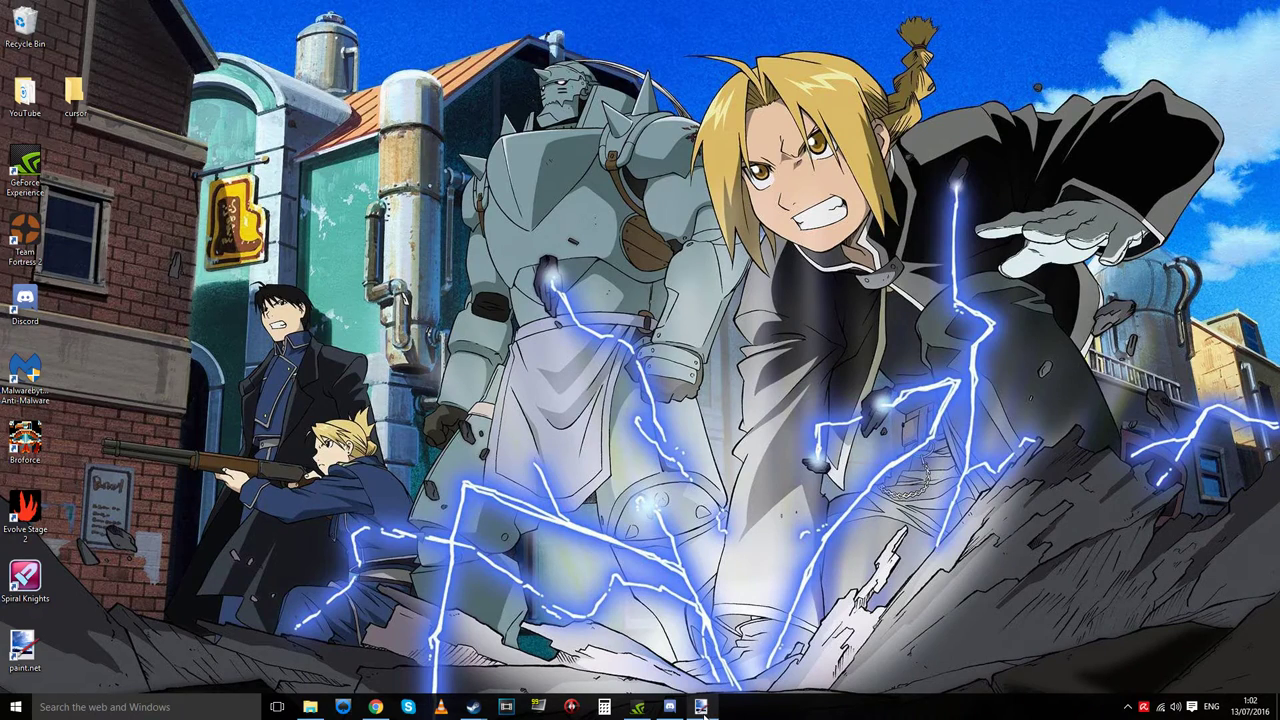
left_click(702, 707)
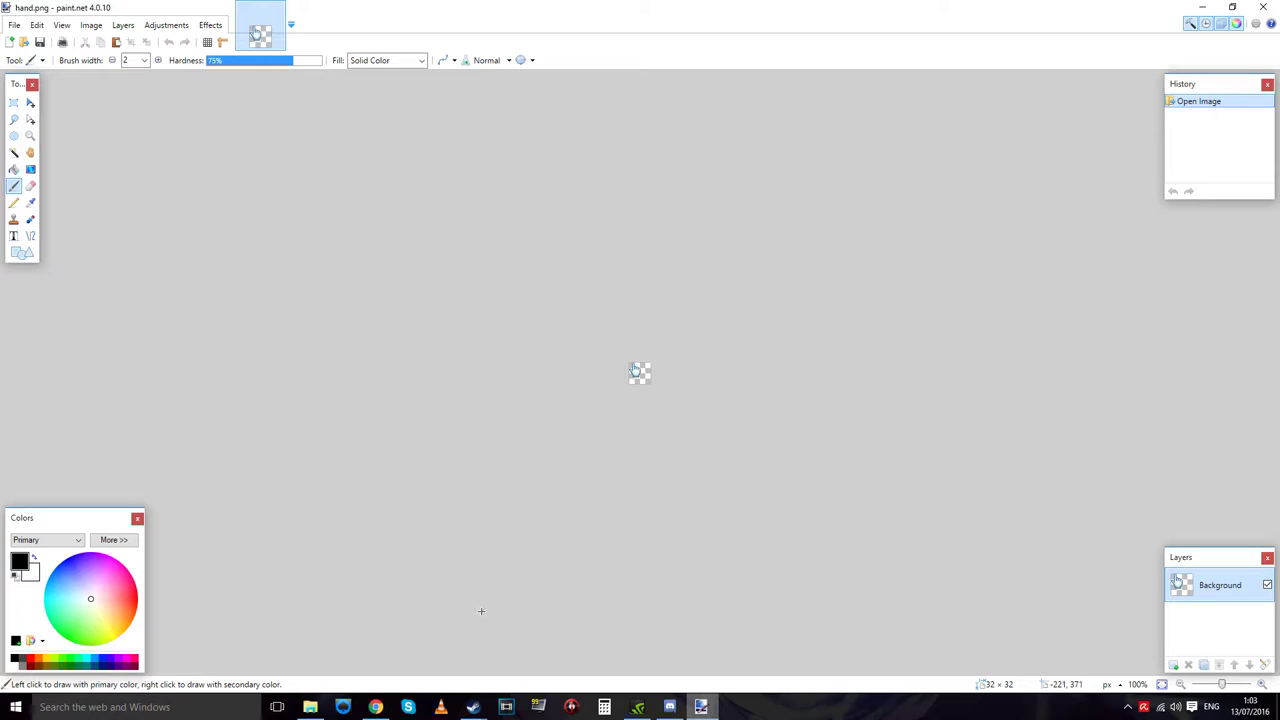
- Zoom the hand.png view to fit and close the Avira notification
scroll(481, 620, "up", 10)
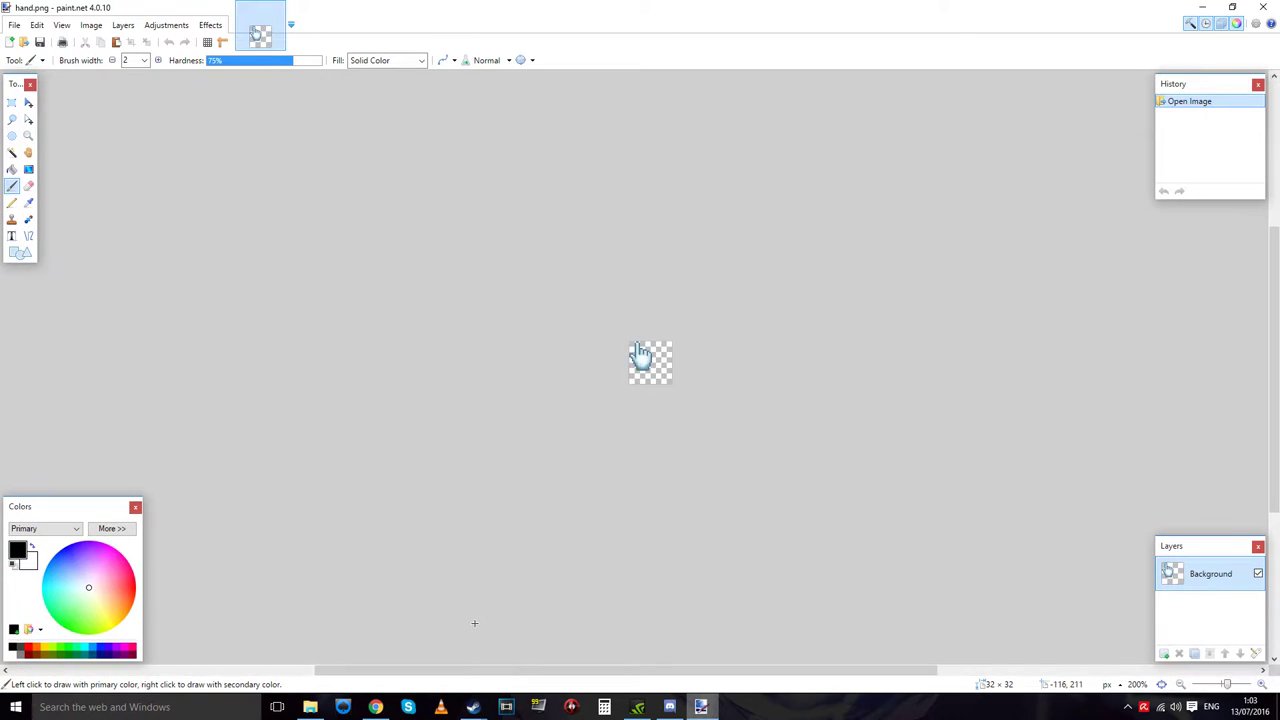
scroll(467, 621, "down", 5)
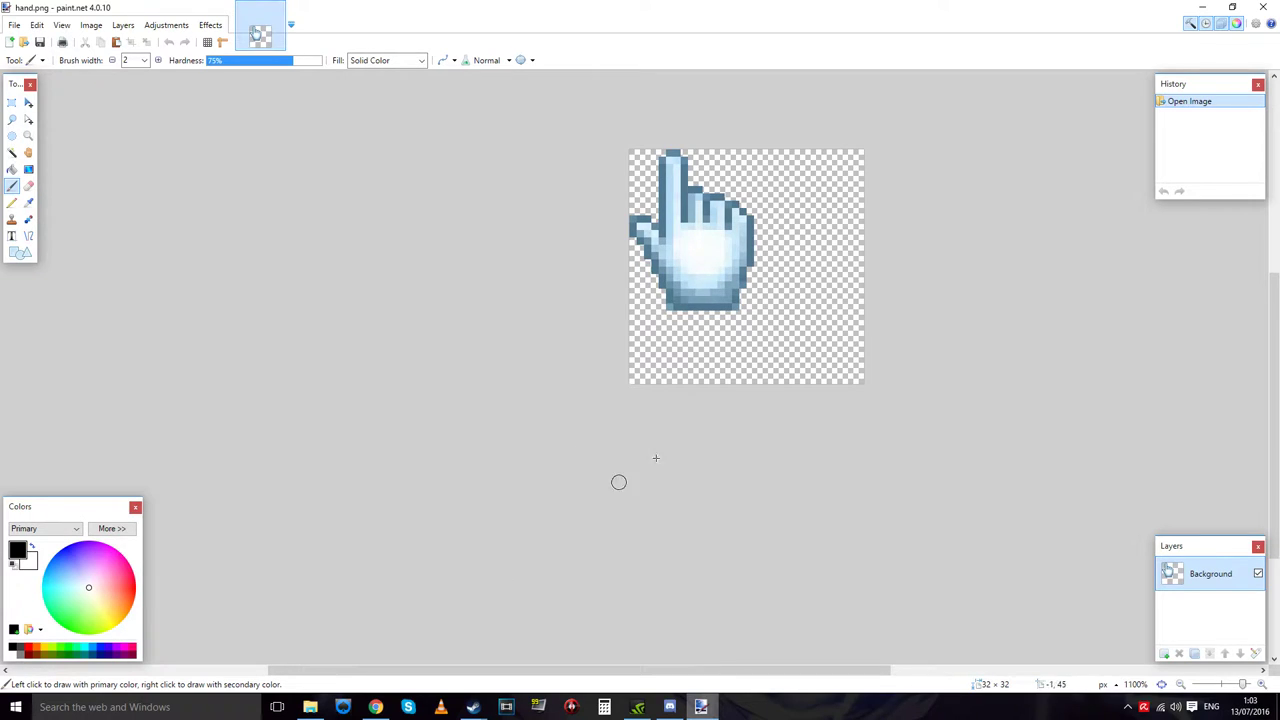
left_click_drag(466, 678, 604, 678)
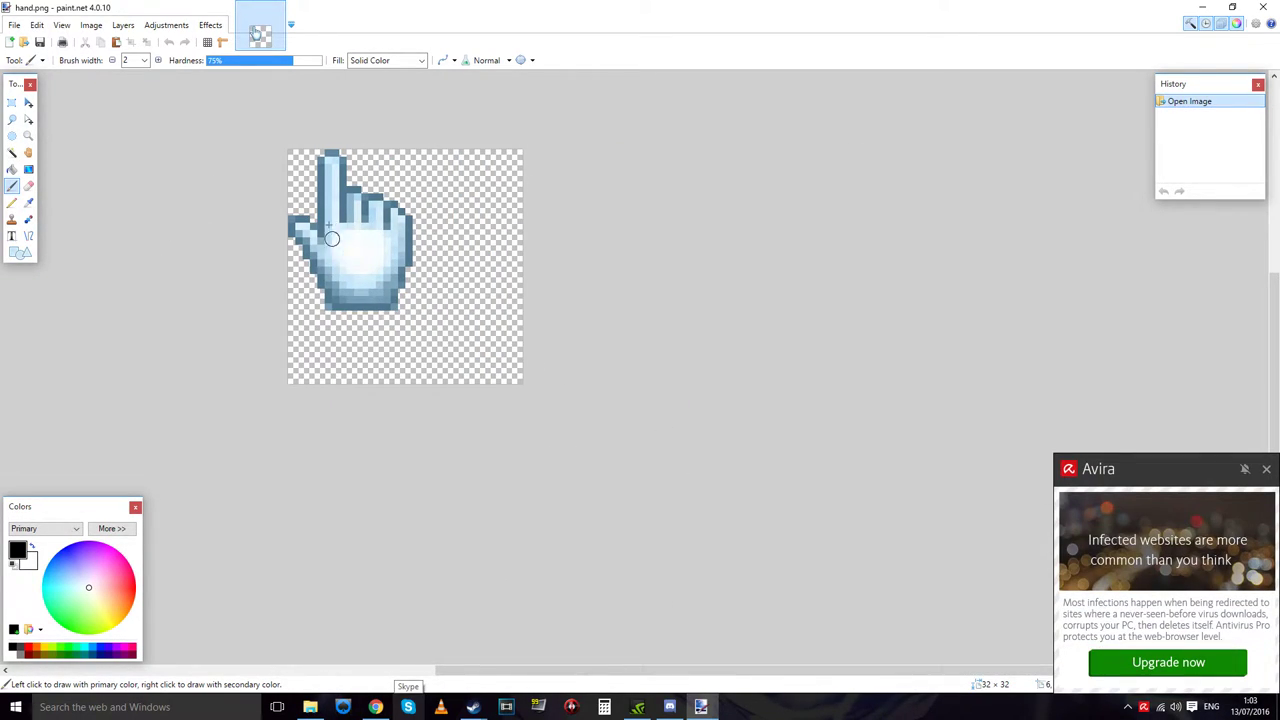
scroll(350, 256, "up", 4)
scroll(378, 268, "down", 1)
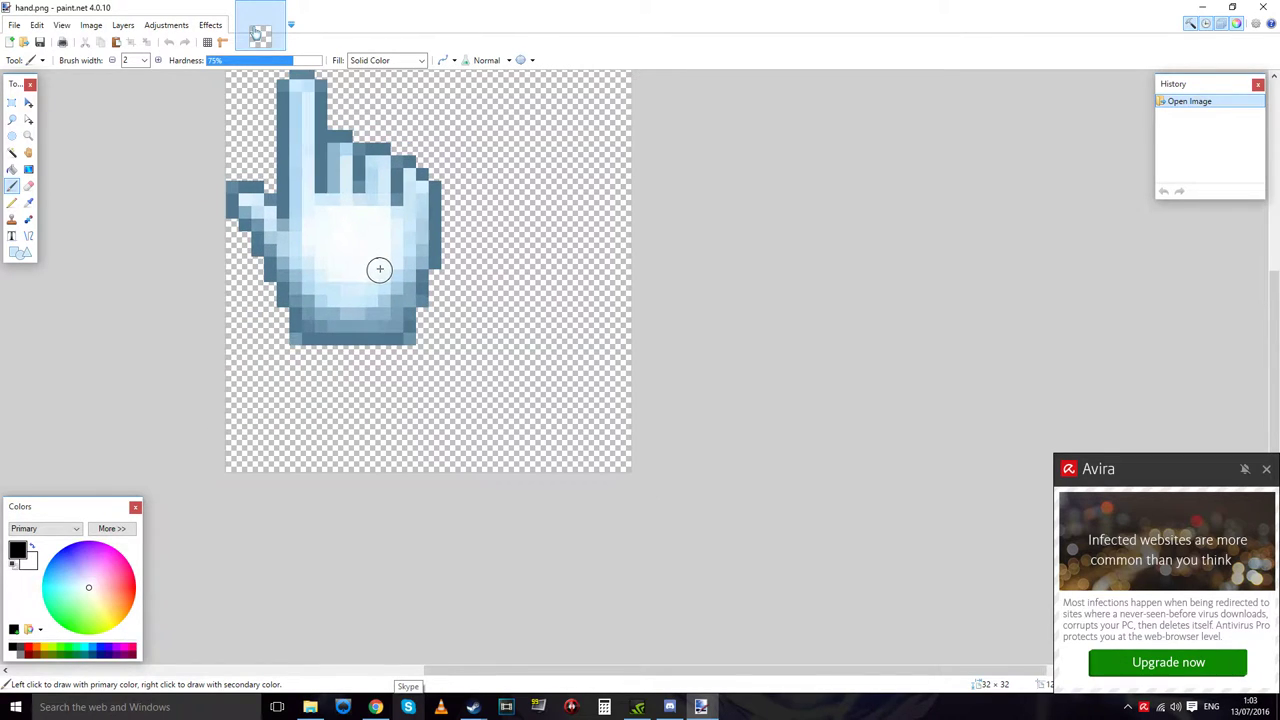
scroll(1262, 440, "up", 3)
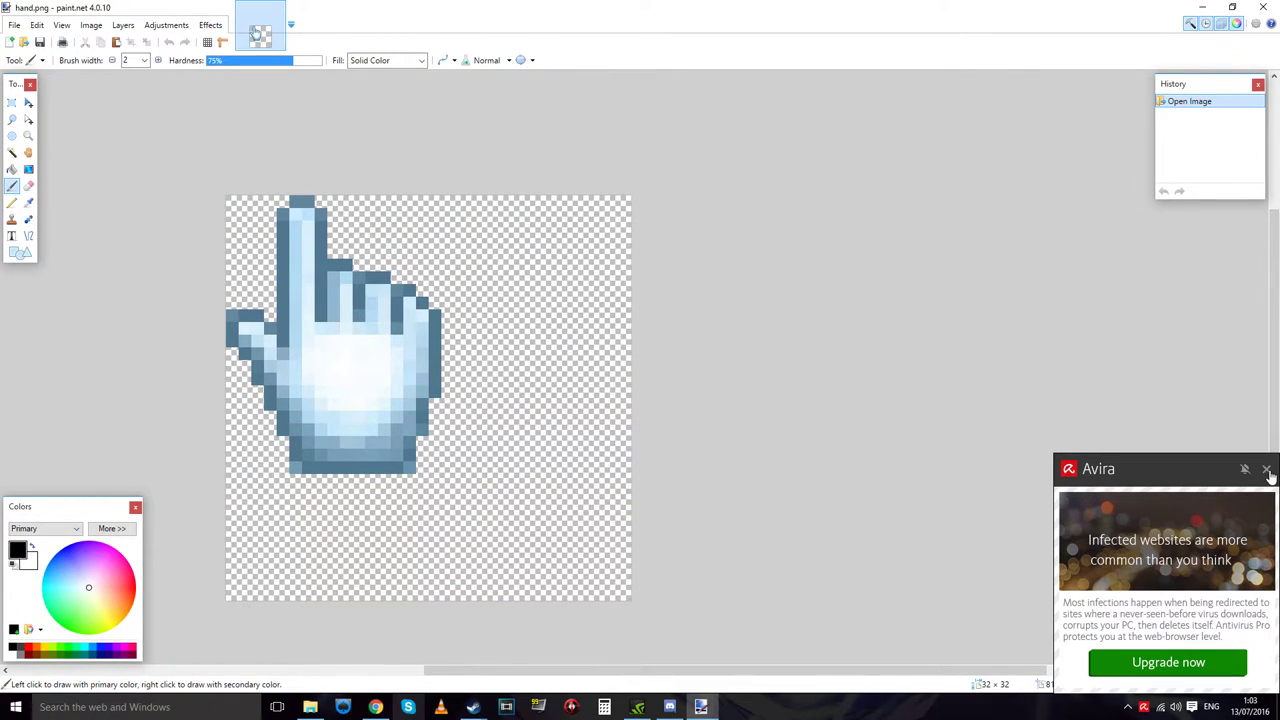
left_click(1266, 468)
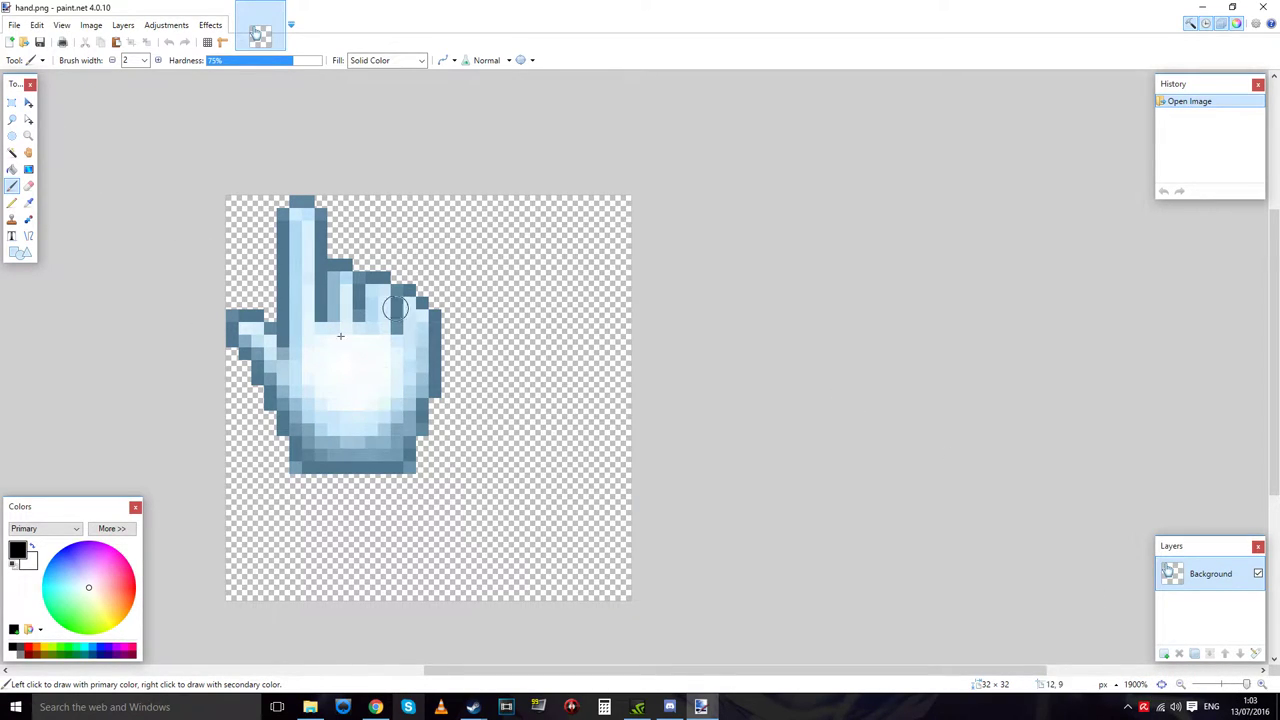
- Select the whole 32×32 canvas, delete the hand, and paste the copied icon
left_click(12, 103)
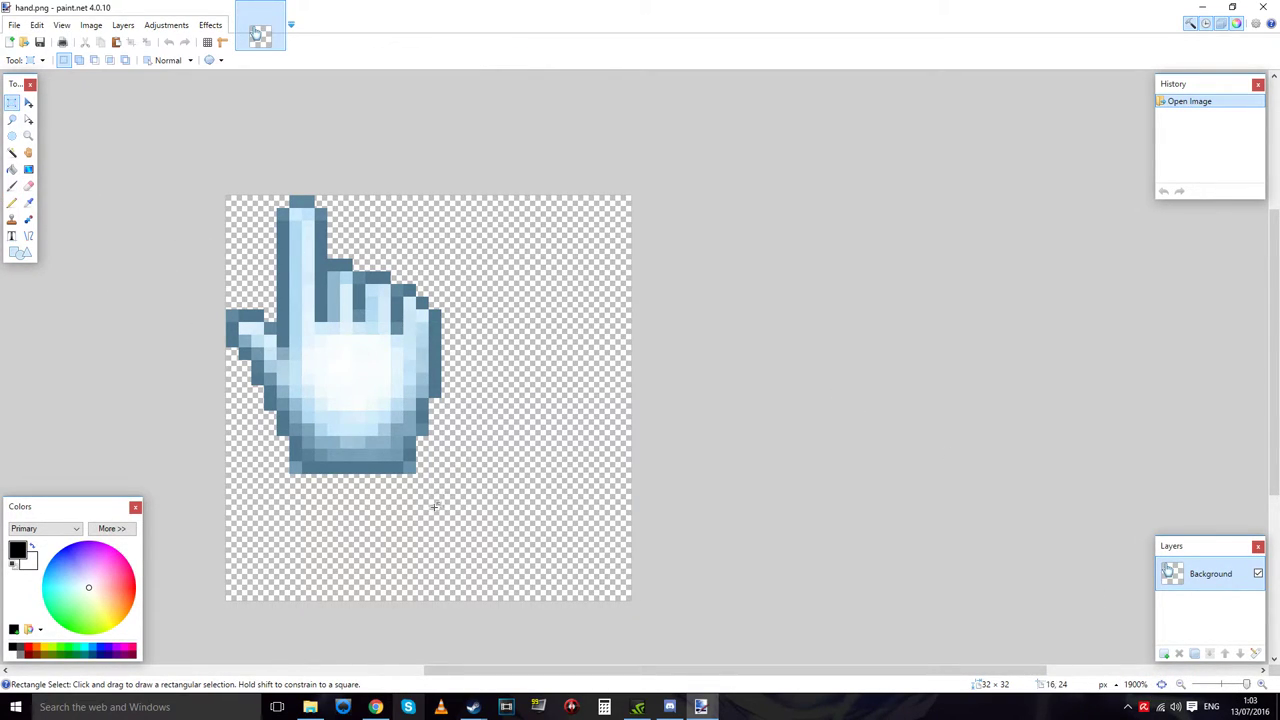
left_click_drag(480, 500, 102, 139)
key("Delete")
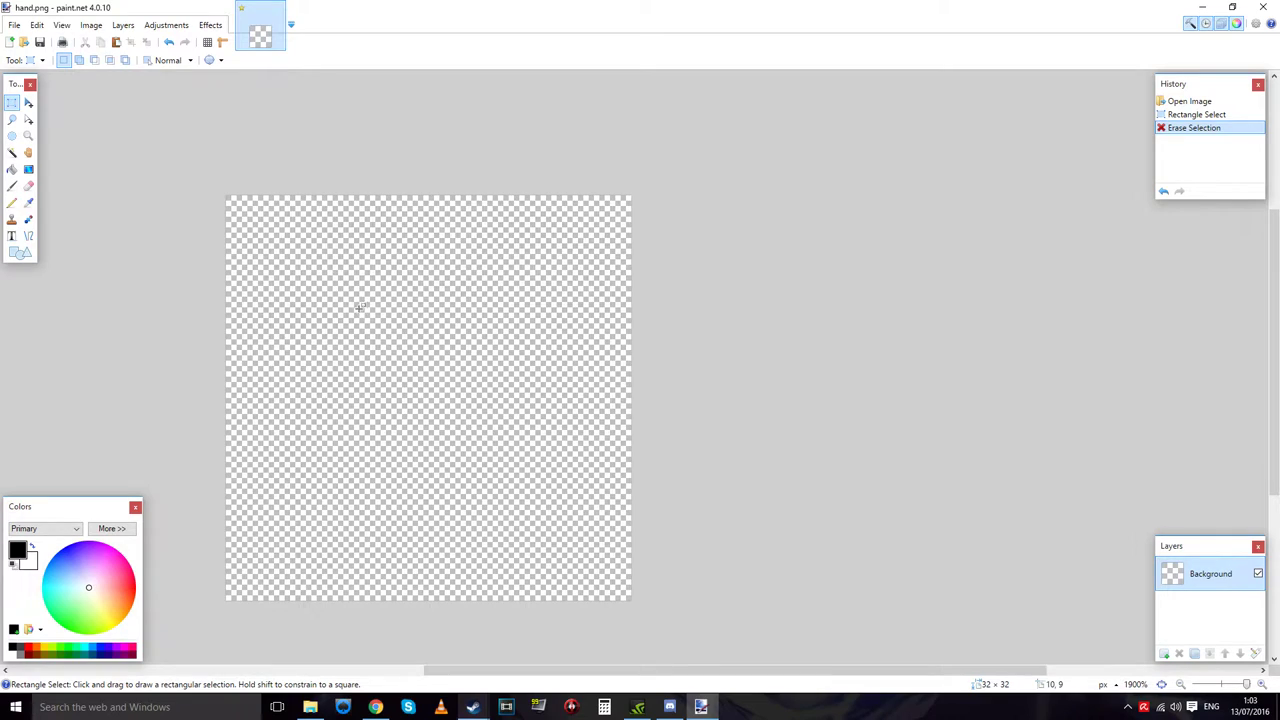
key("ctrl+v")
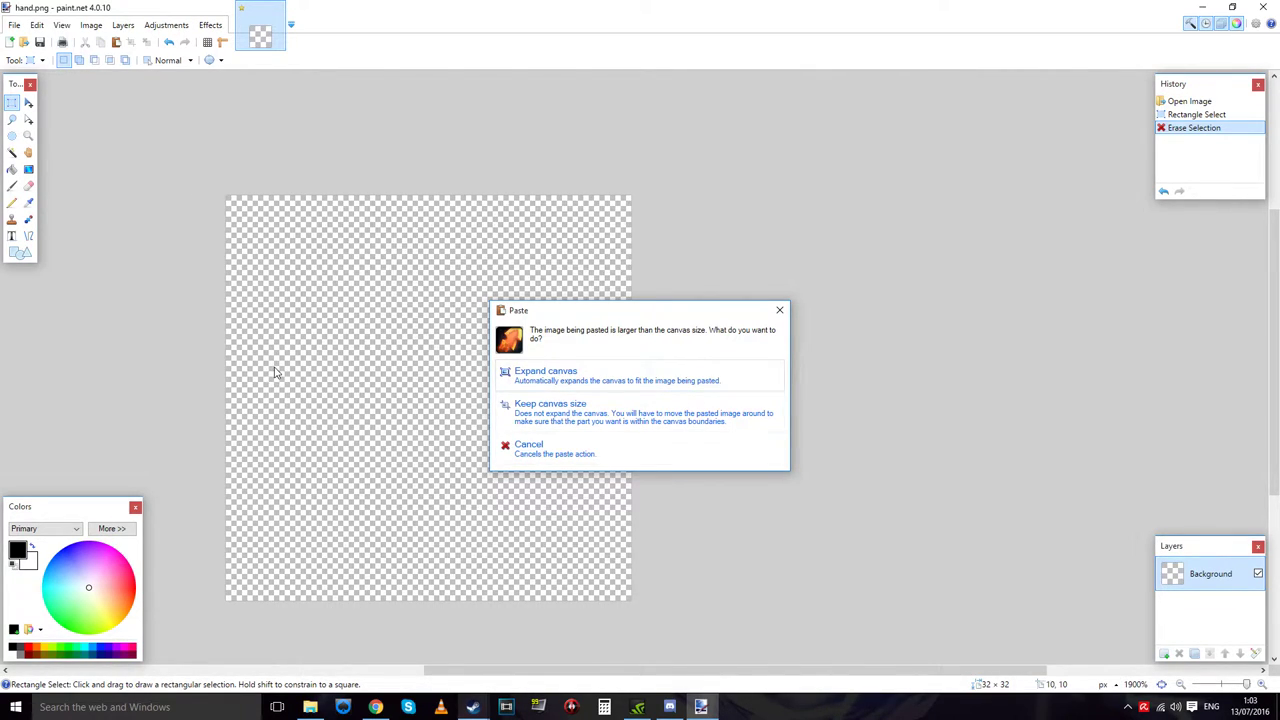
- Paste keeping the 32×32 canvas size, then shrink, centre and slightly rotate the icon
left_click(586, 414)
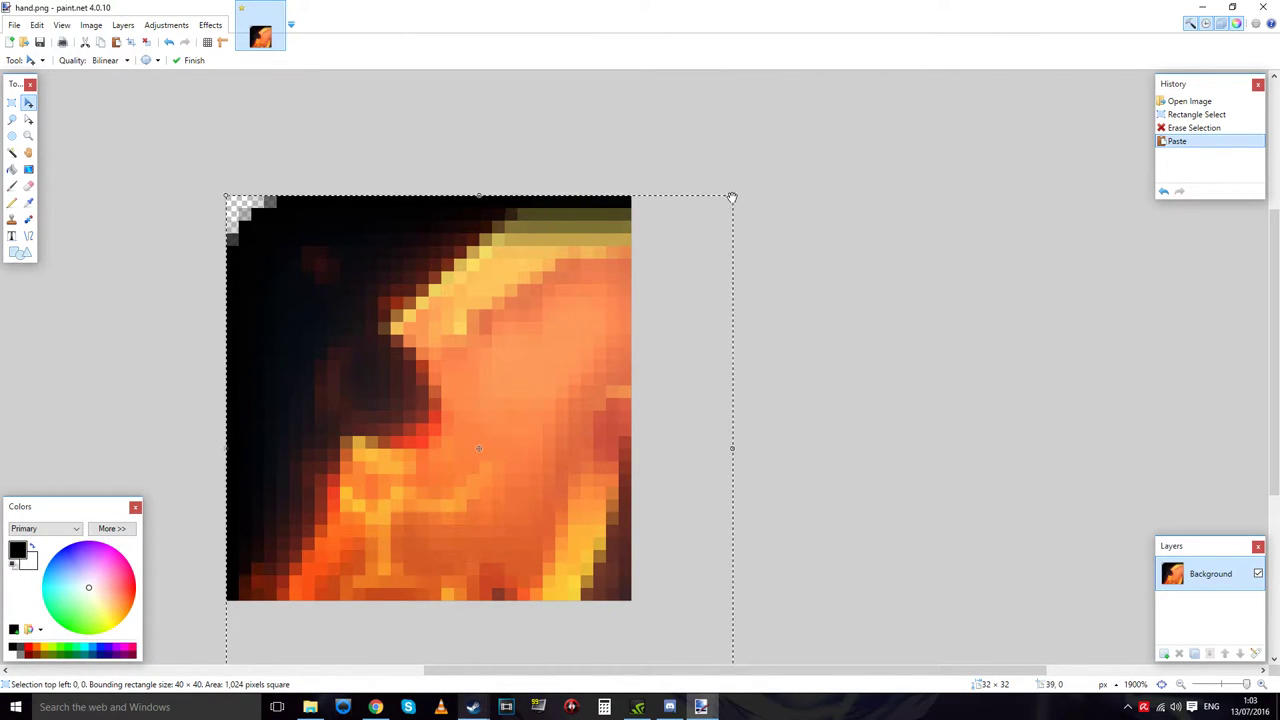
left_click_drag(735, 200, 543, 451)
left_click_drag(462, 503, 513, 275)
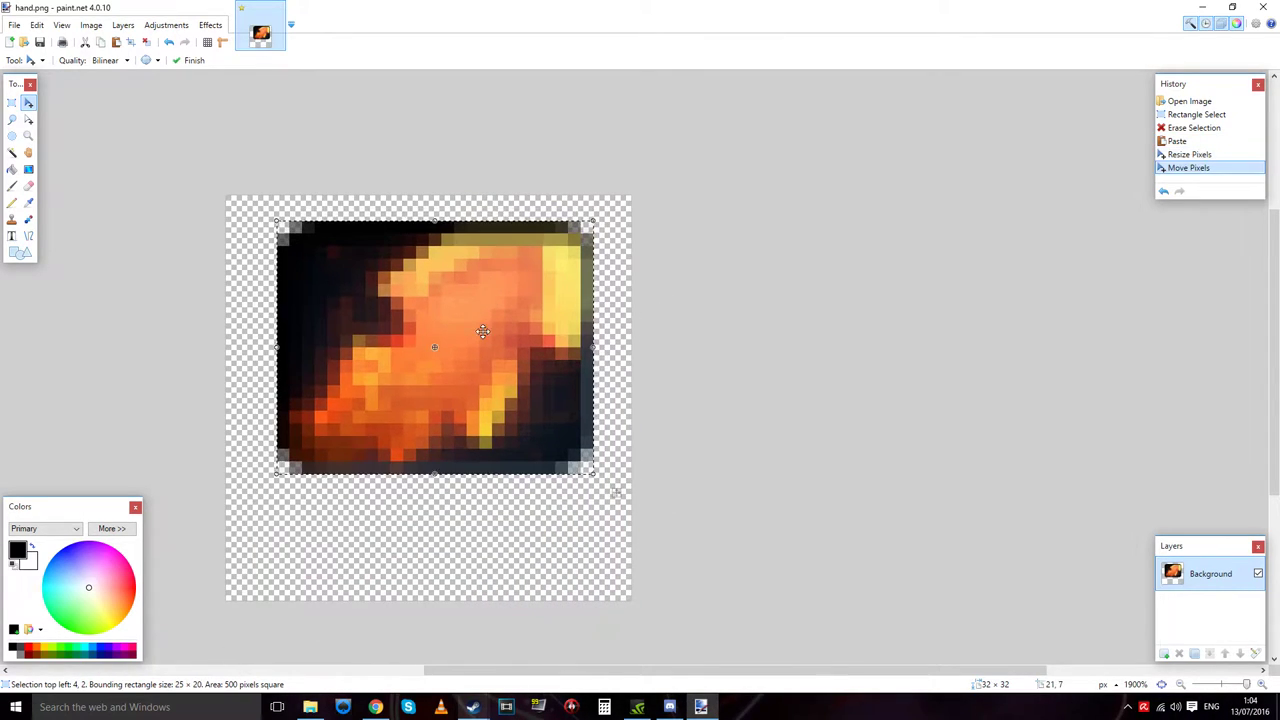
left_click_drag(274, 476, 197, 591)
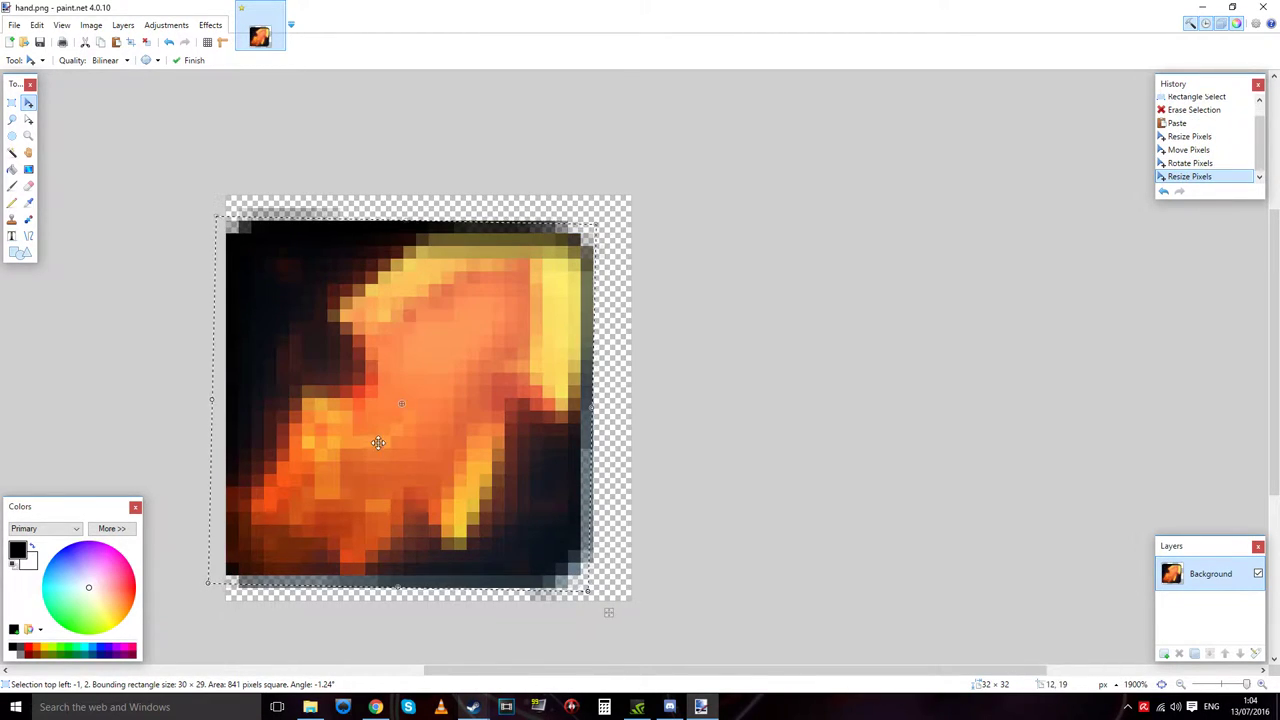
- Enlarge and reposition the icon so it fills the whole 32×32 canvas
left_click_drag(594, 548, 620, 562)
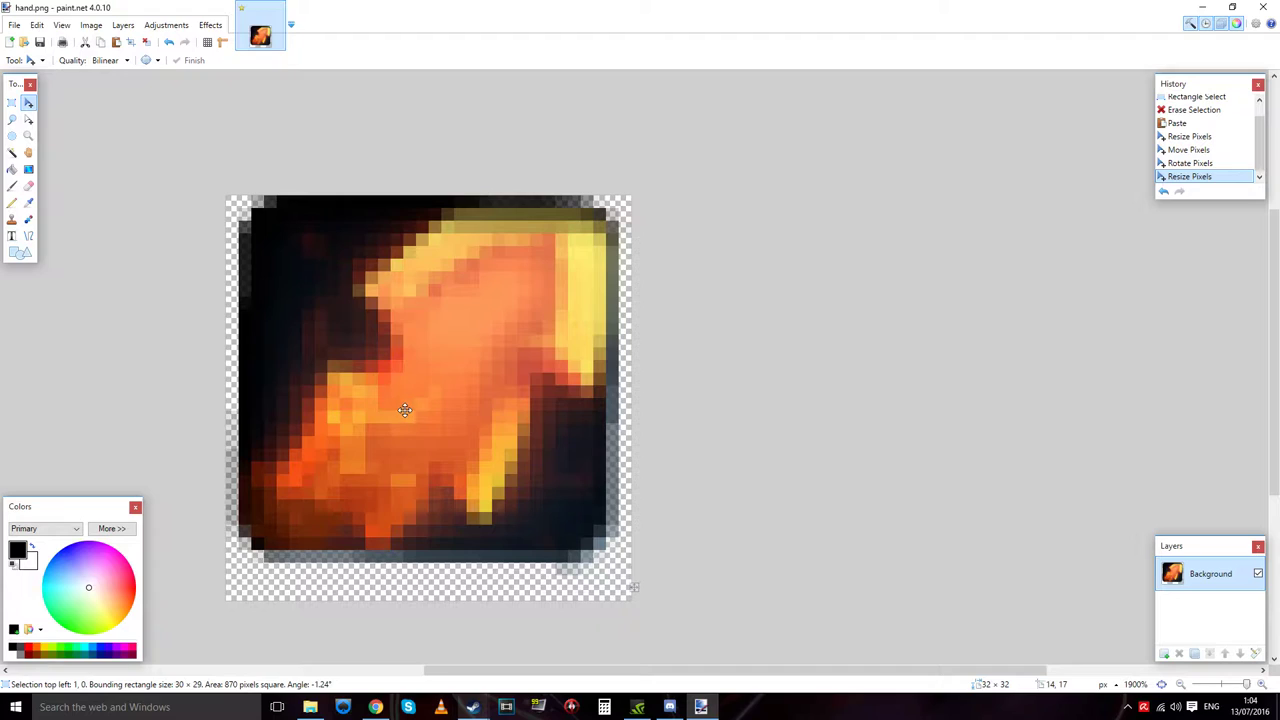
left_click(406, 410)
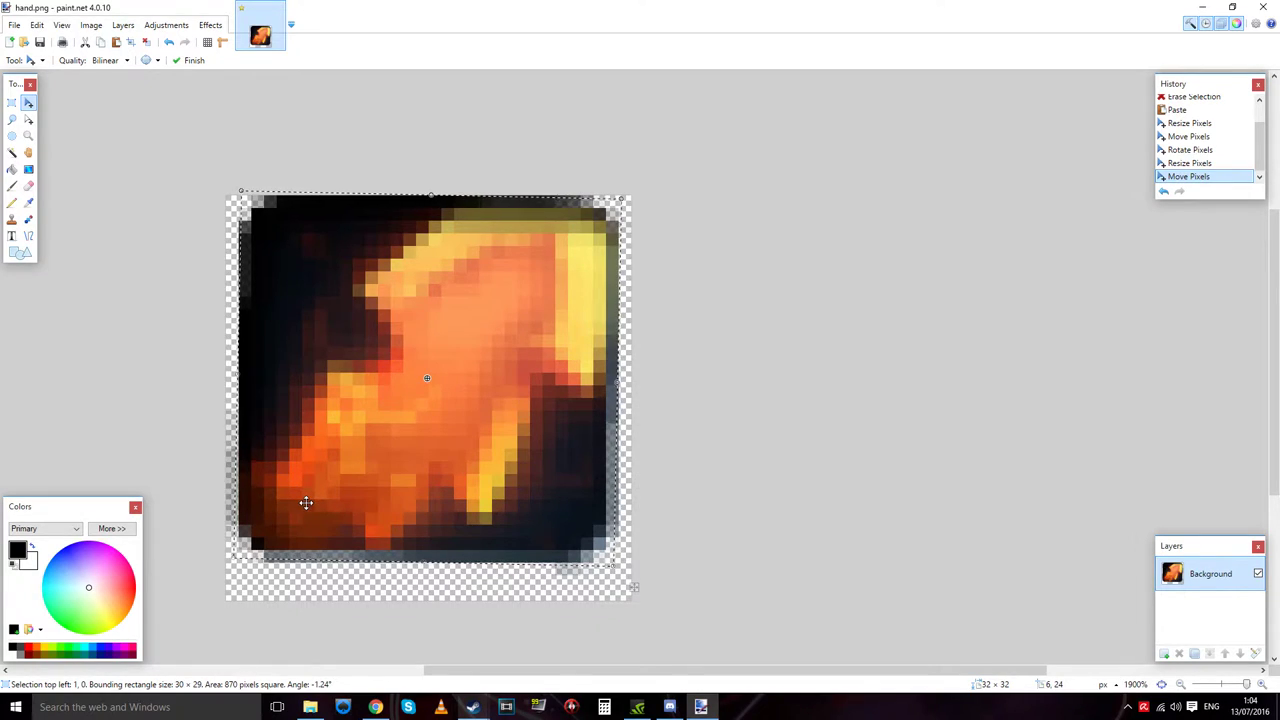
left_click_drag(340, 489, 328, 490)
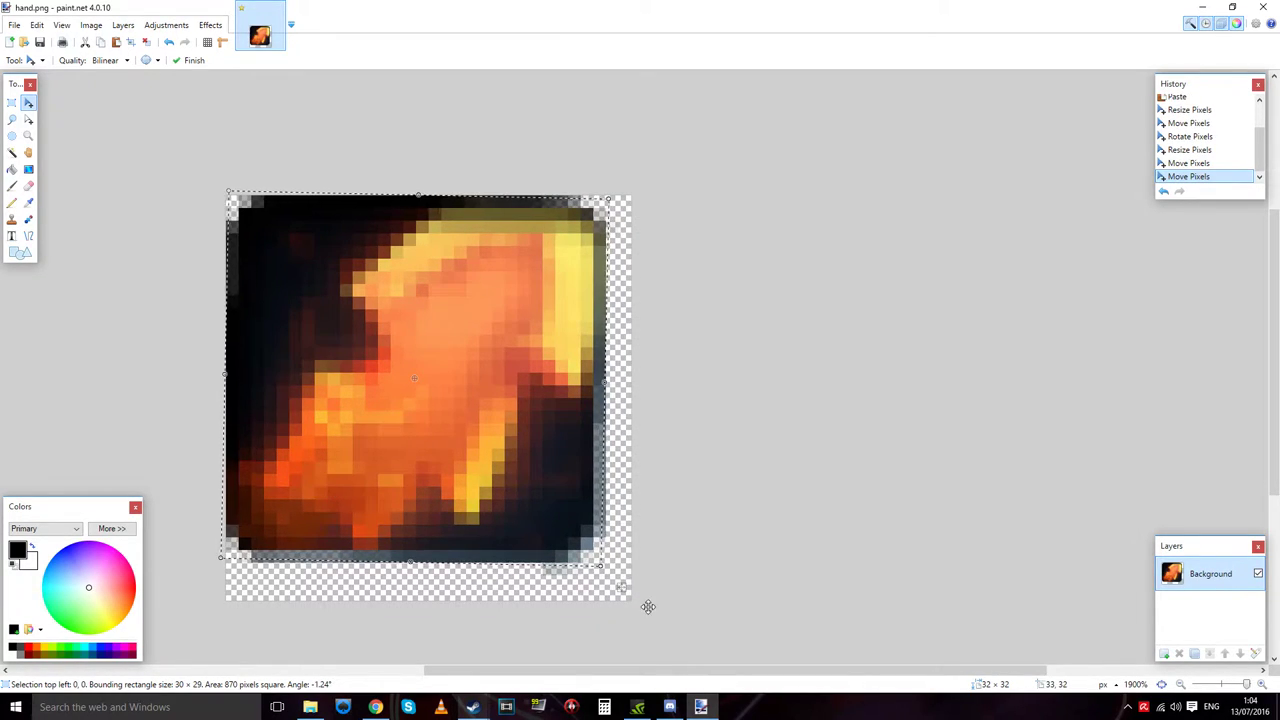
left_click_drag(606, 563, 627, 603)
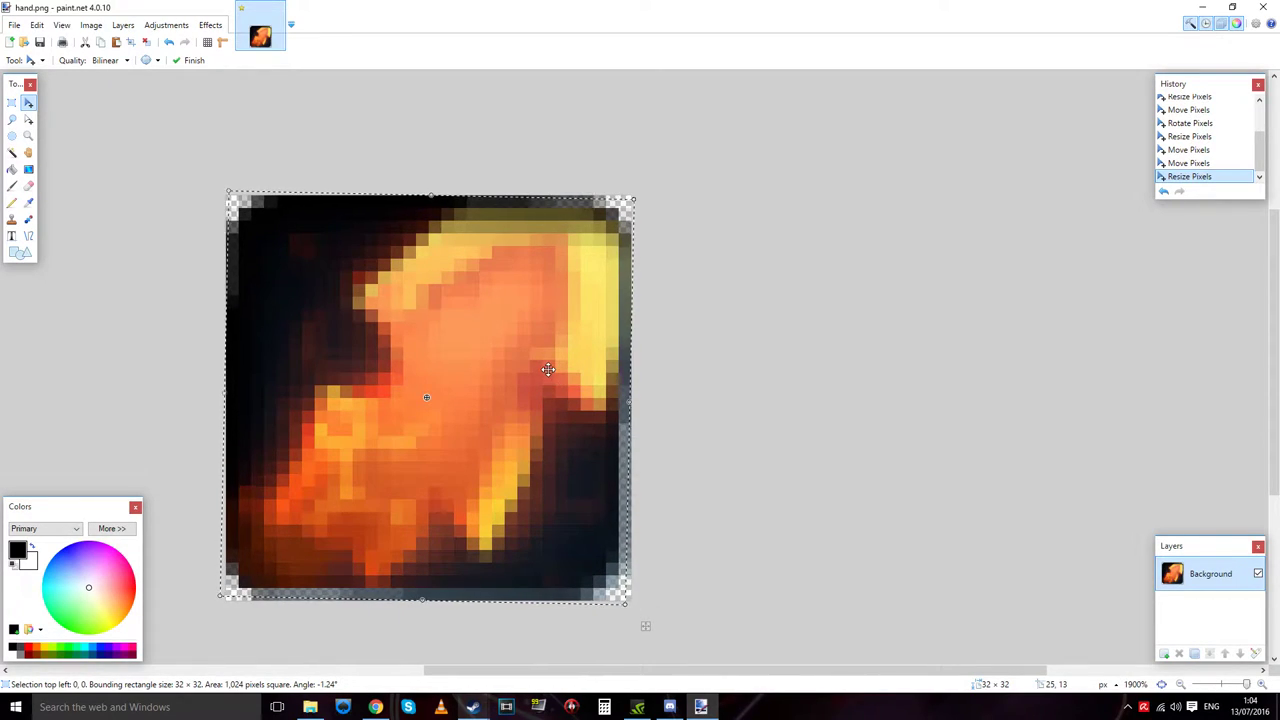
- Magic-wand select all the dark blue areas around the blade and delete them
left_click(12, 152)
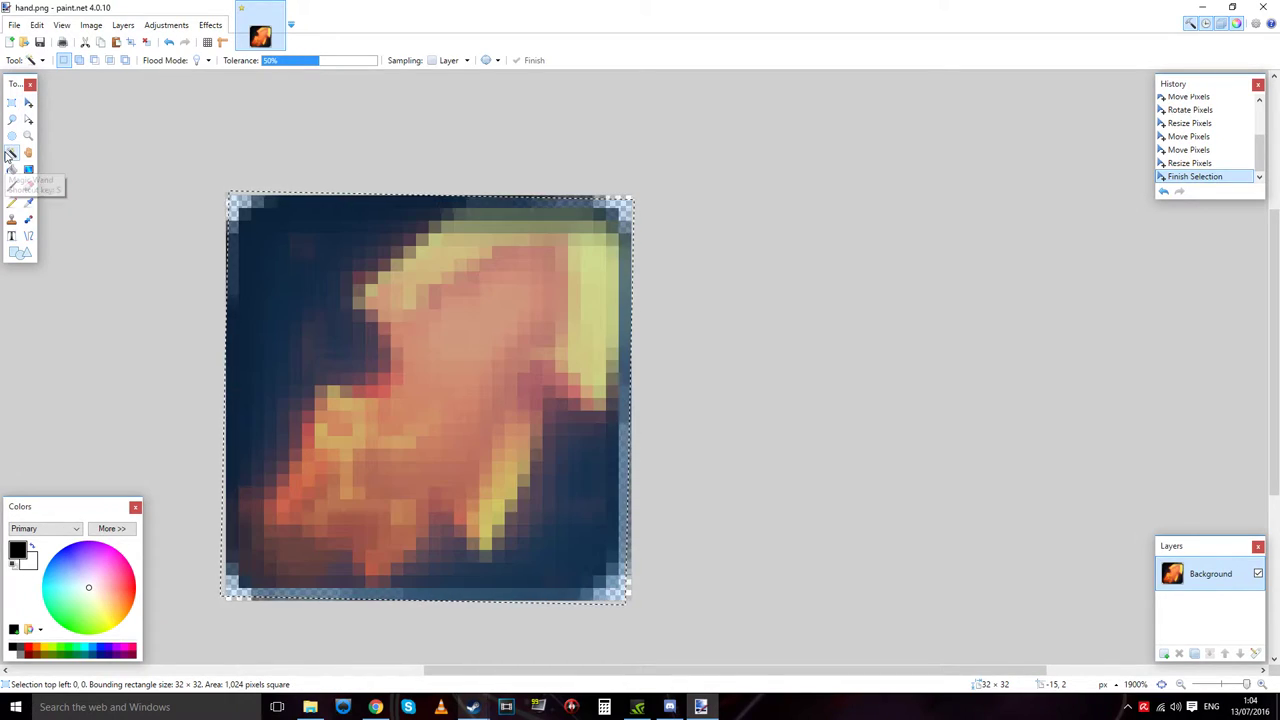
left_click(291, 297)
left_click(283, 266)
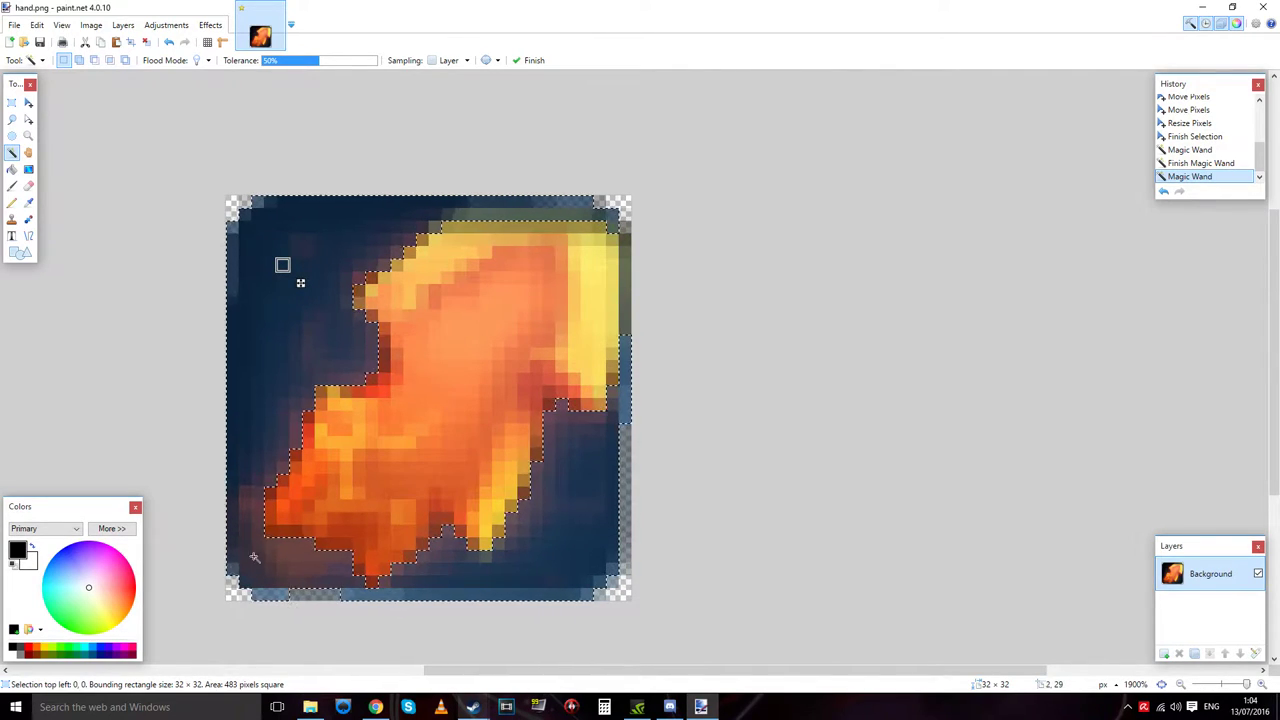
left_click(246, 404)
left_click(250, 302)
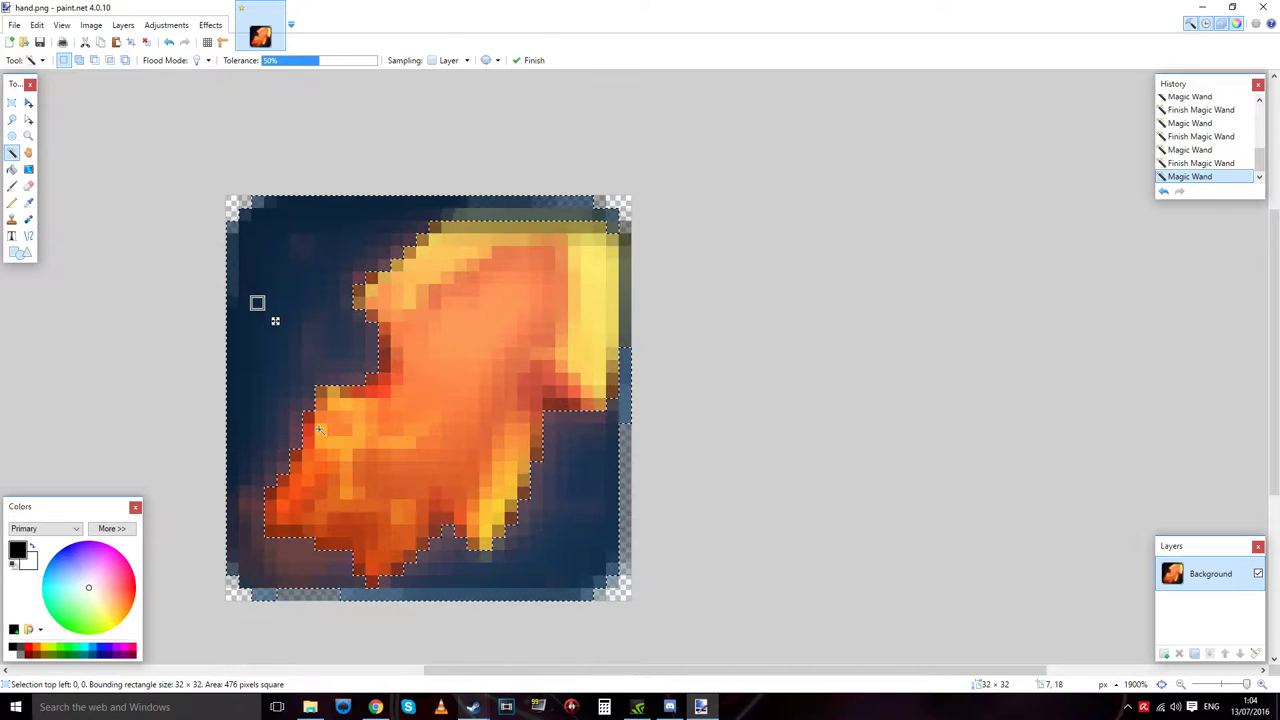
key("Delete")
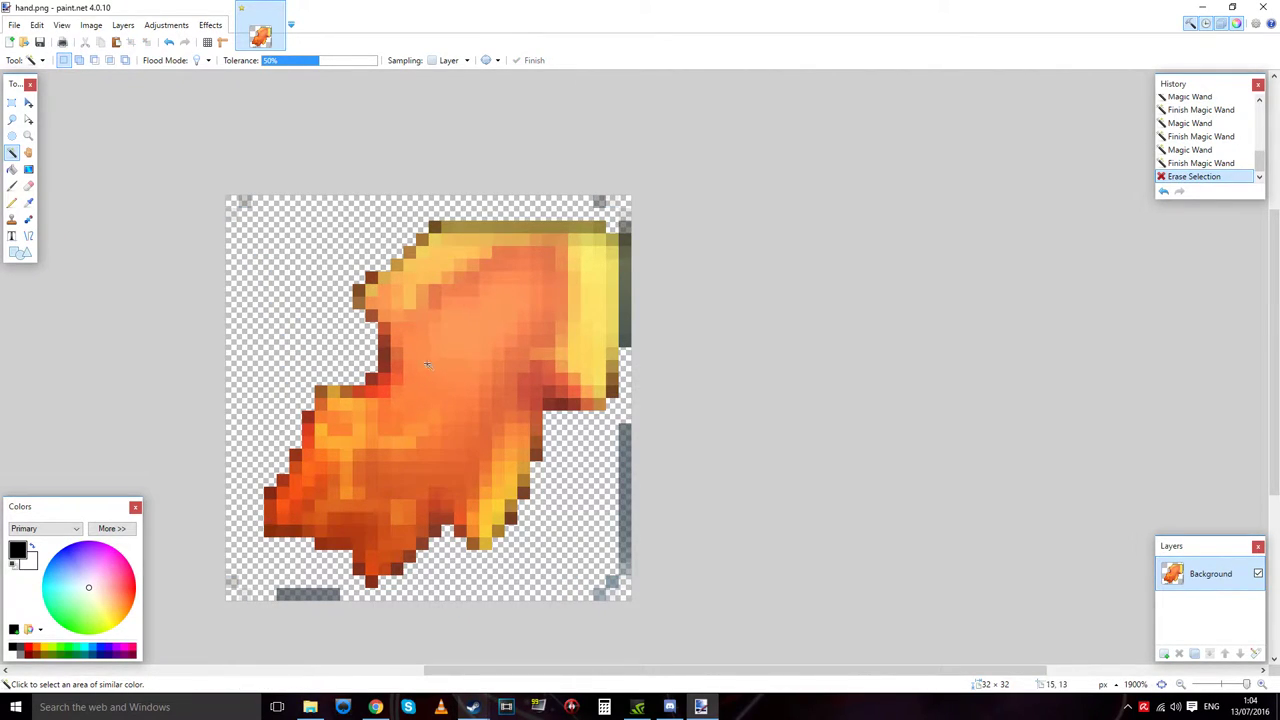
scroll(428, 345, "down", 10)
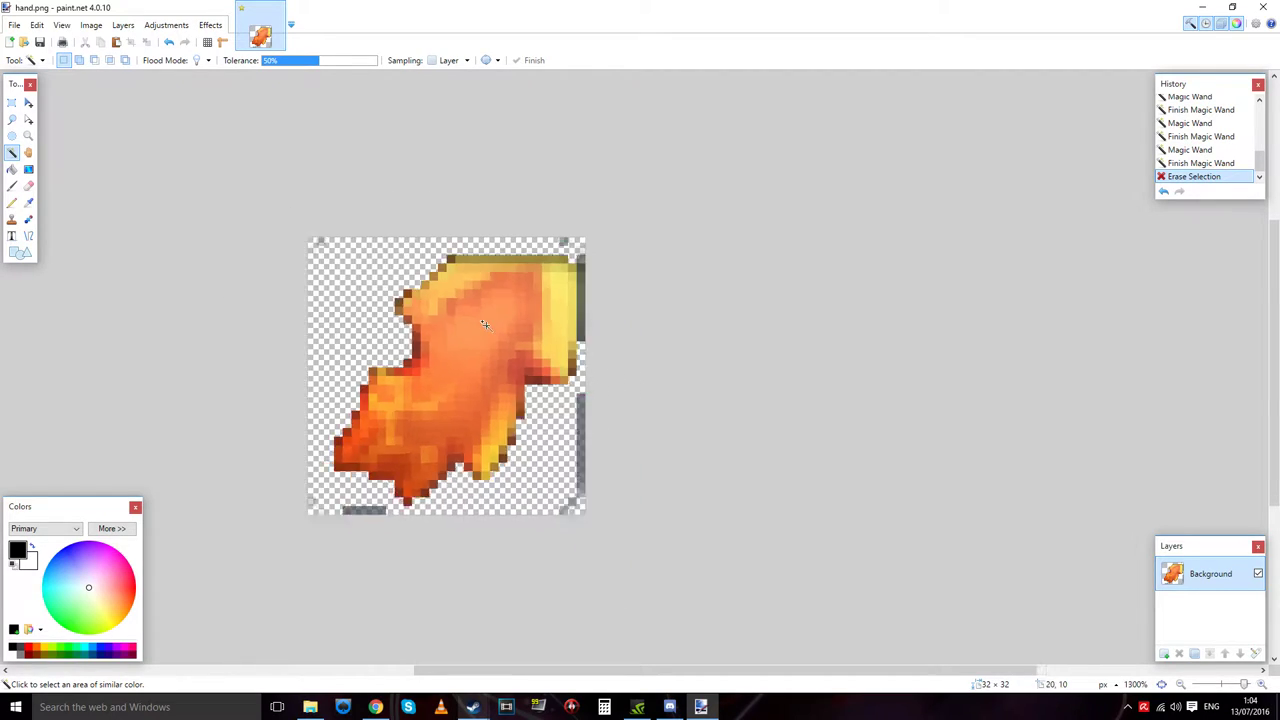
scroll(535, 261, "down", 2)
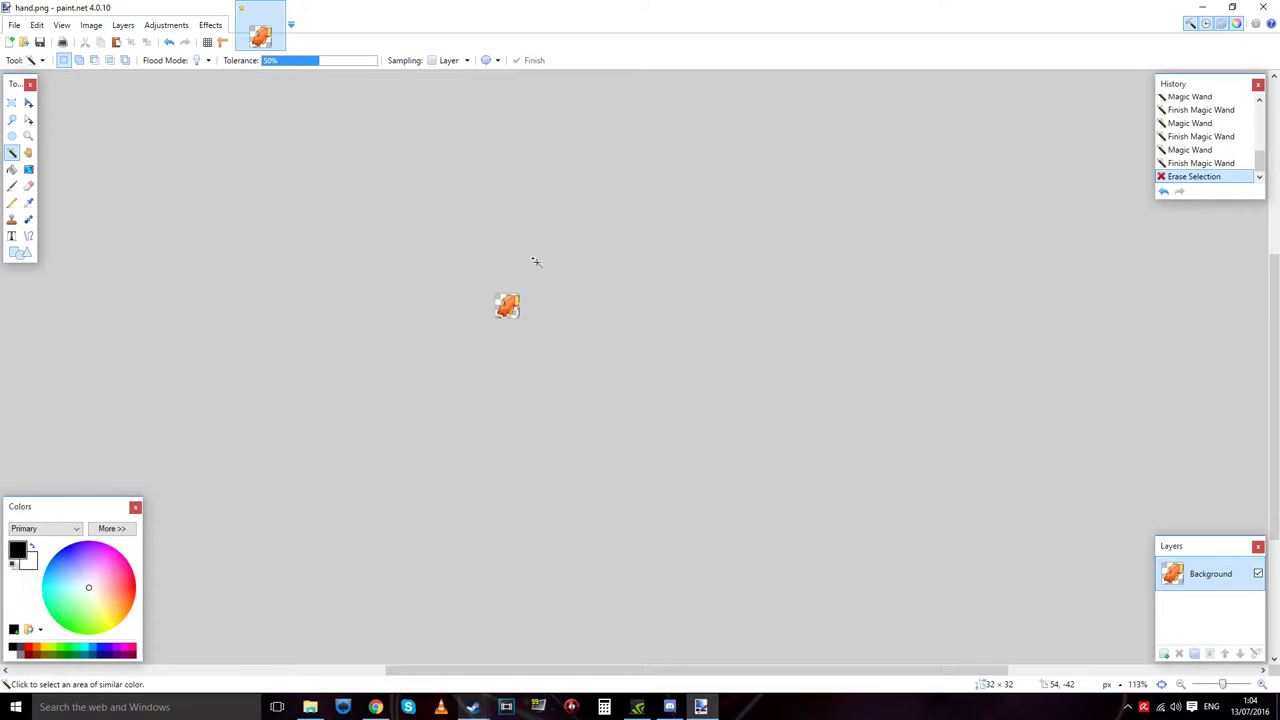
- Undo the Erase Selection to restore the dark backdrop, then zoom in on the icon
key("ctrl+z")
left_click(537, 263)
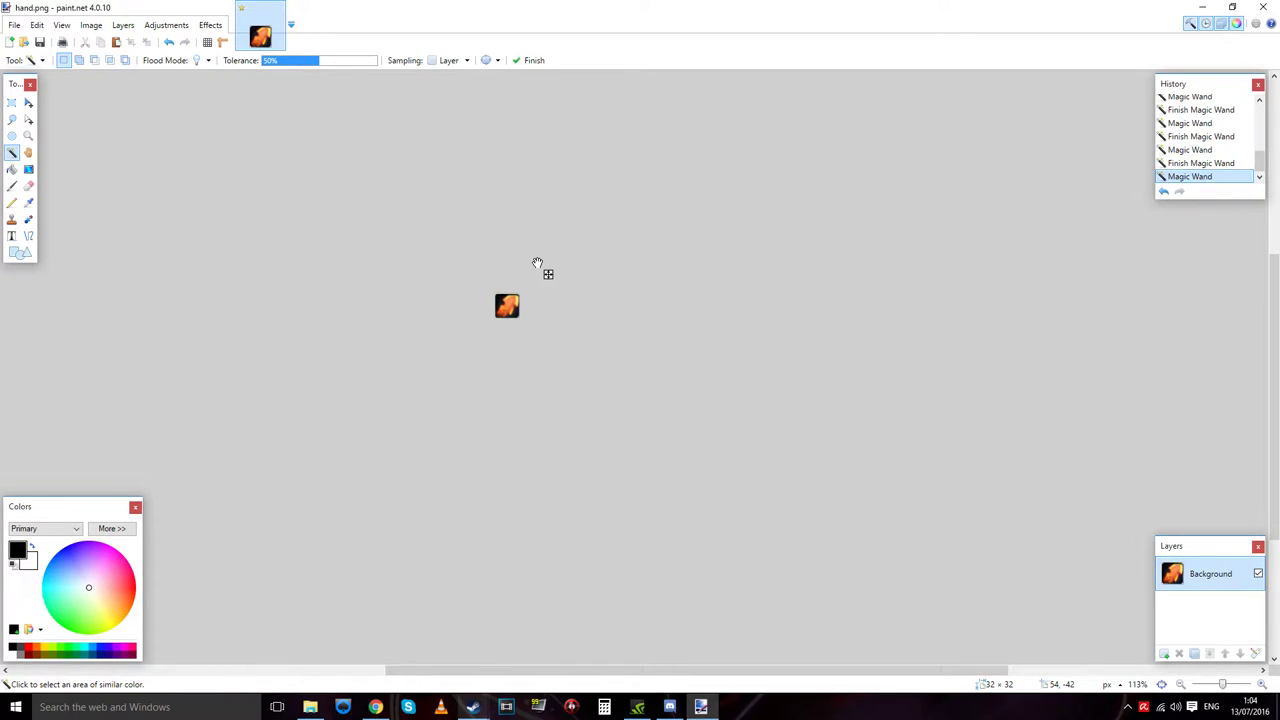
scroll(536, 262, "up", 10)
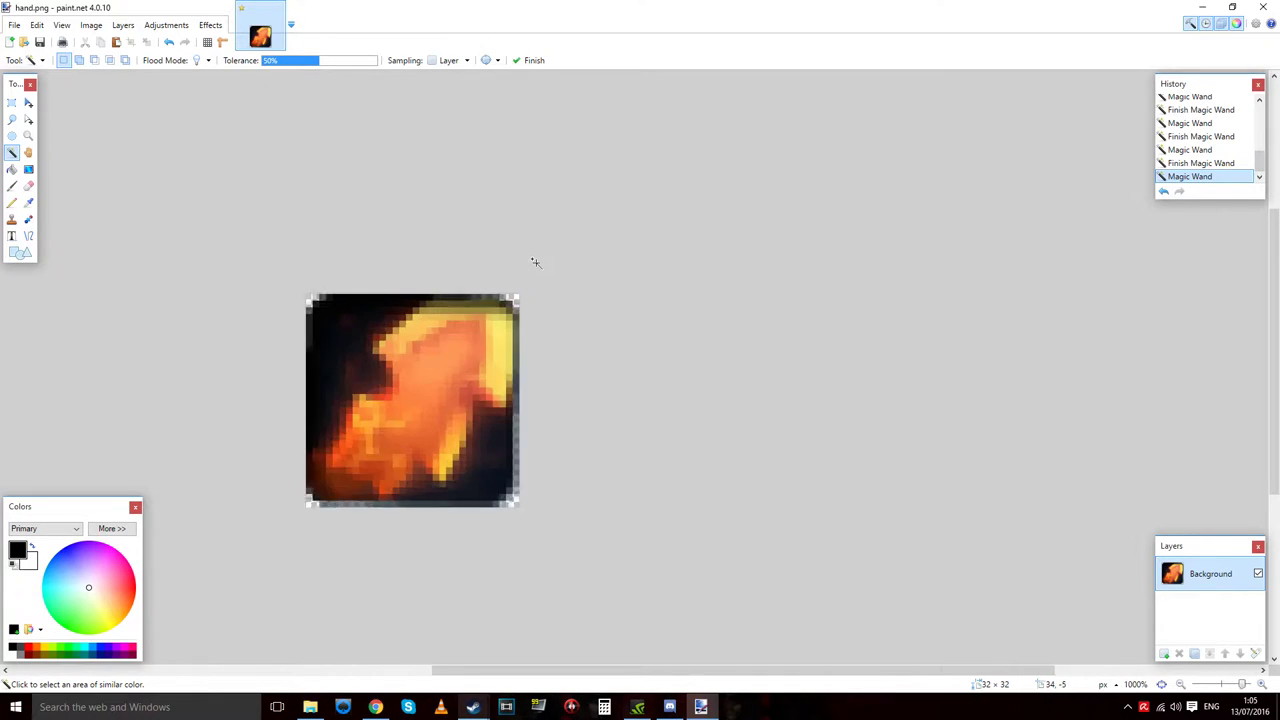
scroll(535, 262, "up", 1)
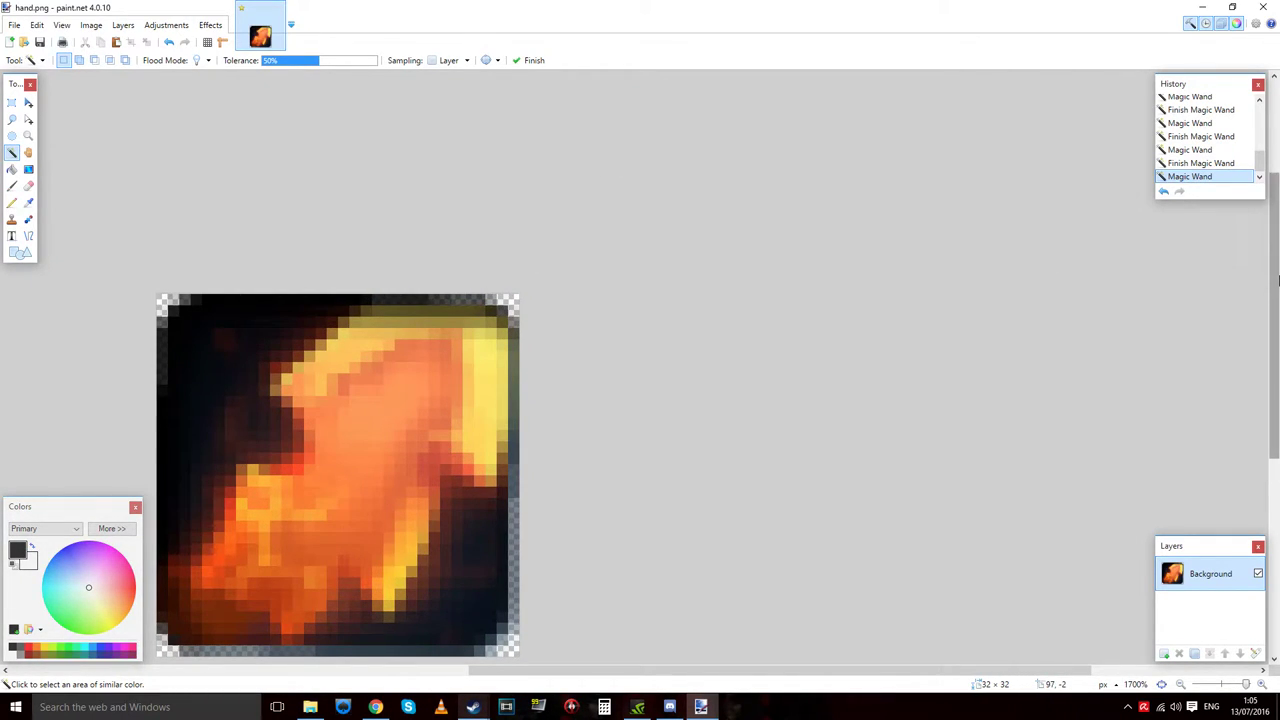
left_click_drag(1276, 267, 1277, 331)
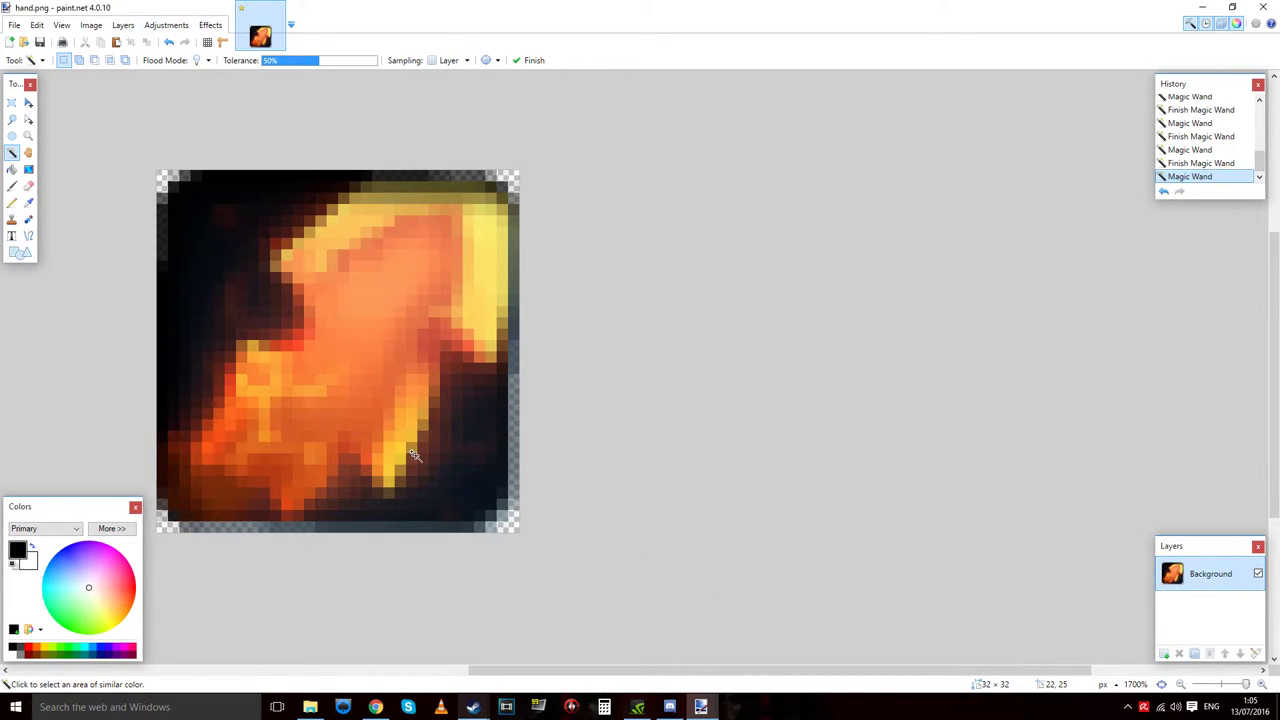
- Save the icon over hand.png with Ctrl+S, bringing up the PNG save settings
key("ctrl+s")
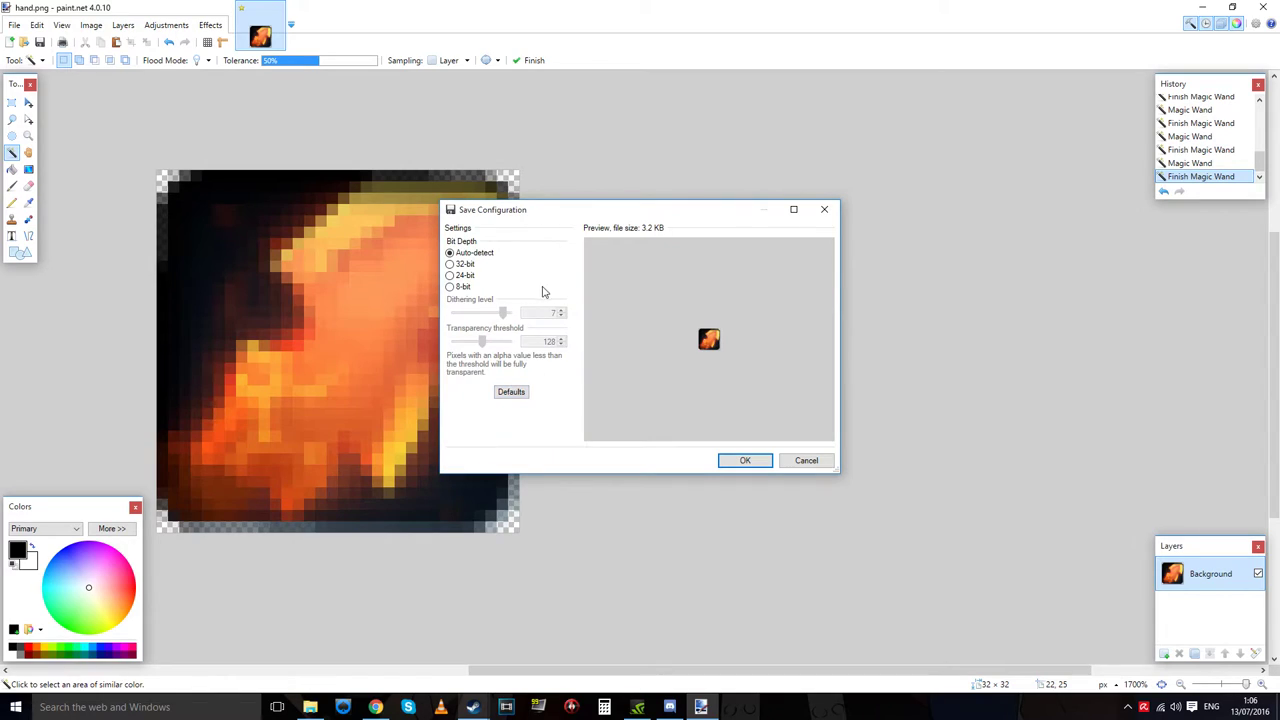